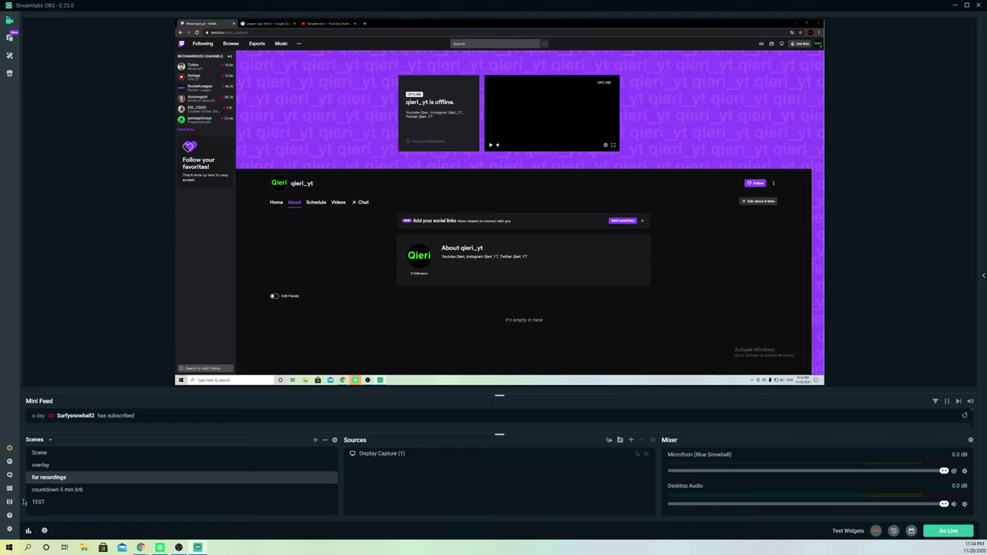
# Step: Review the linked Stream destinations in Streamlabs OBS settings, then close Settings
pyautogui.click(9, 529)
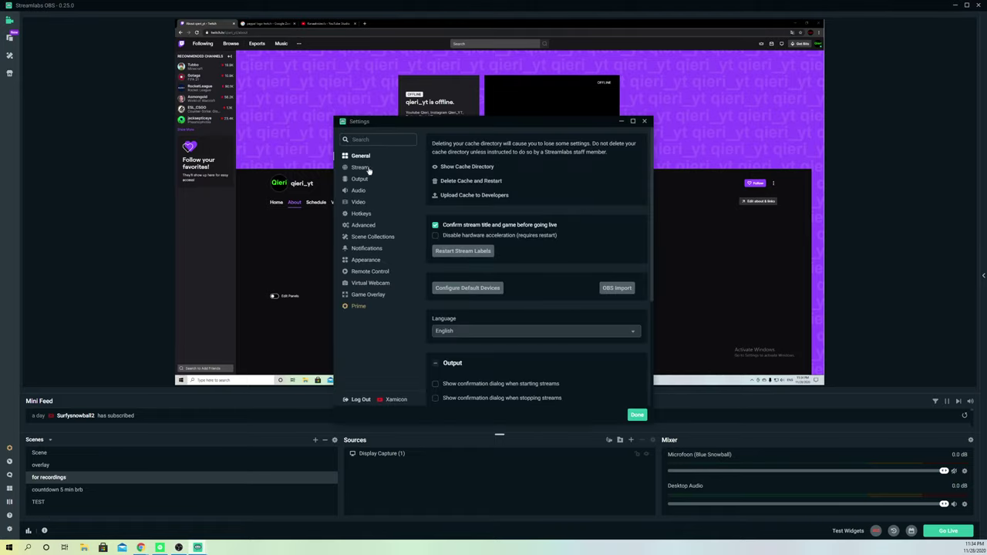
pyautogui.click(365, 168)
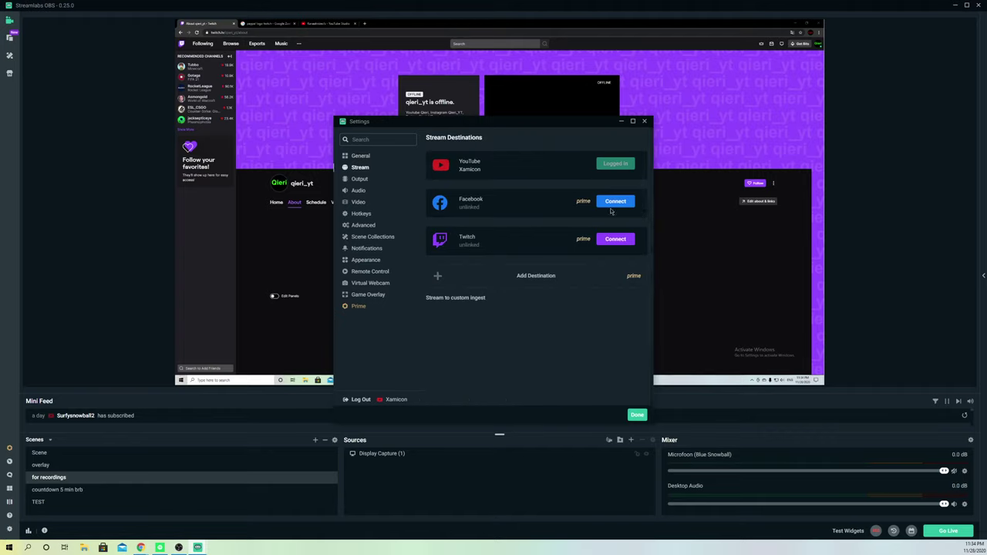
pyautogui.click(645, 121)
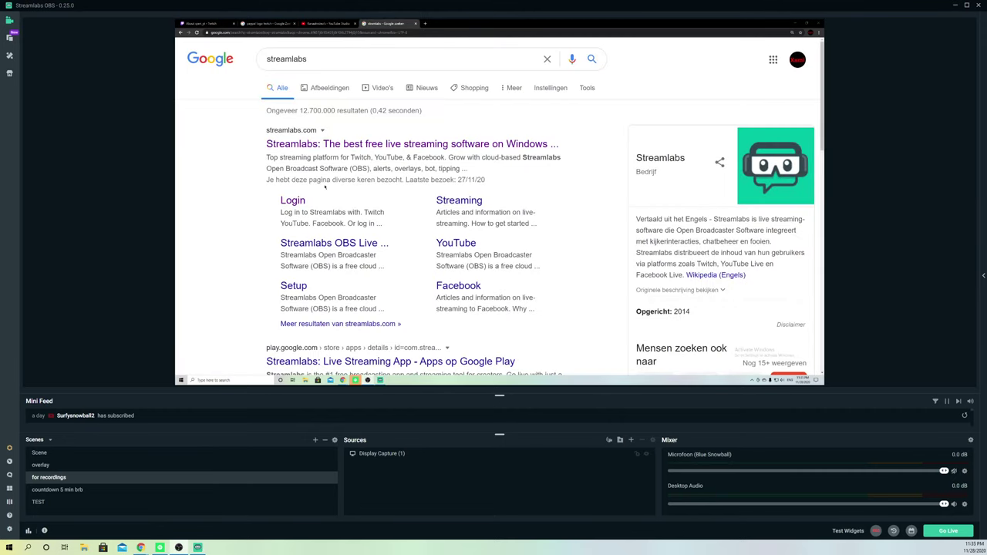
# Step: Log into the Streamlabs dashboard and search 'dona' to reach Donation Settings
pyautogui.click(300, 202)
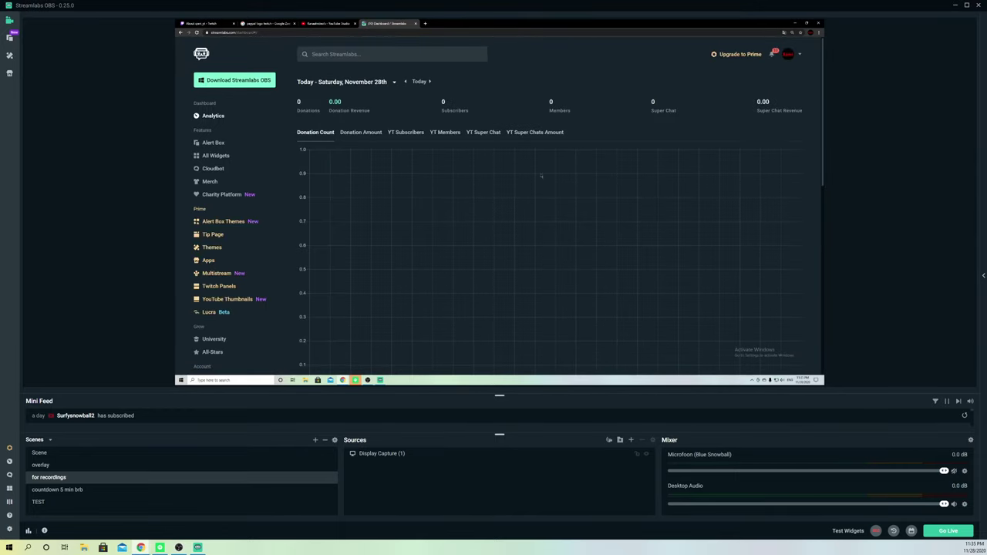
pyautogui.click(357, 55)
pyautogui.write('dona')
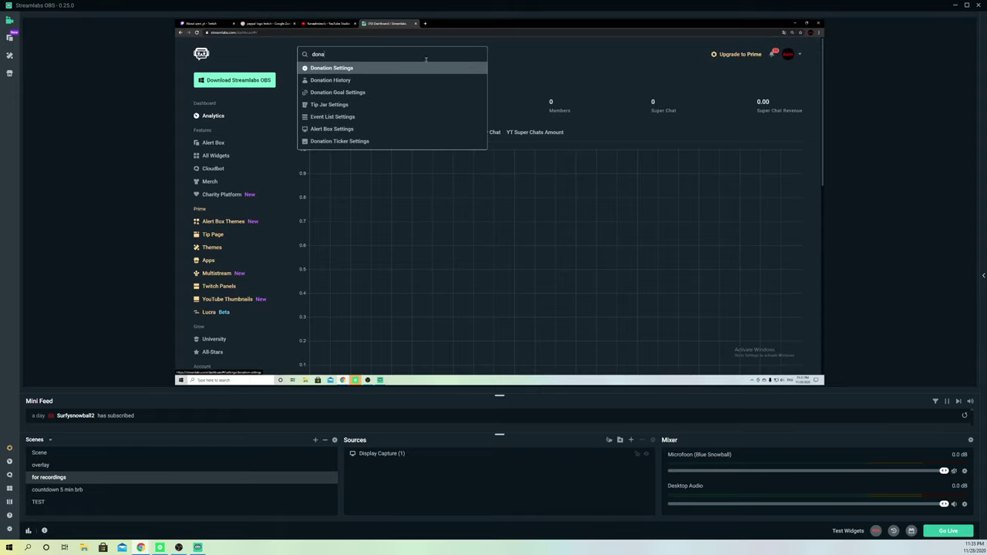
pyautogui.click(344, 68)
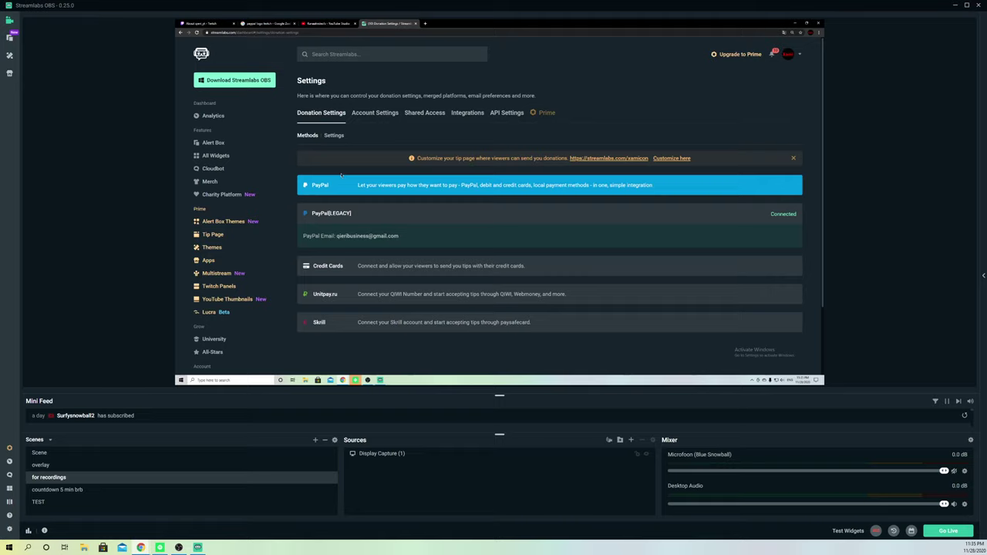
# Step: Open the donation Settings sub-tab and try EUR as currency before restoring USD
pyautogui.click(334, 135)
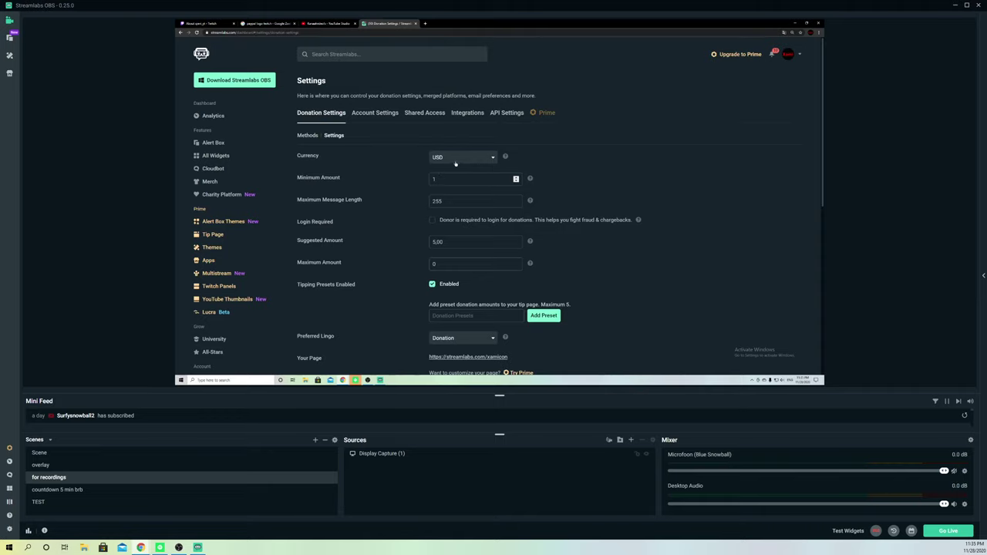
pyautogui.click(436, 157)
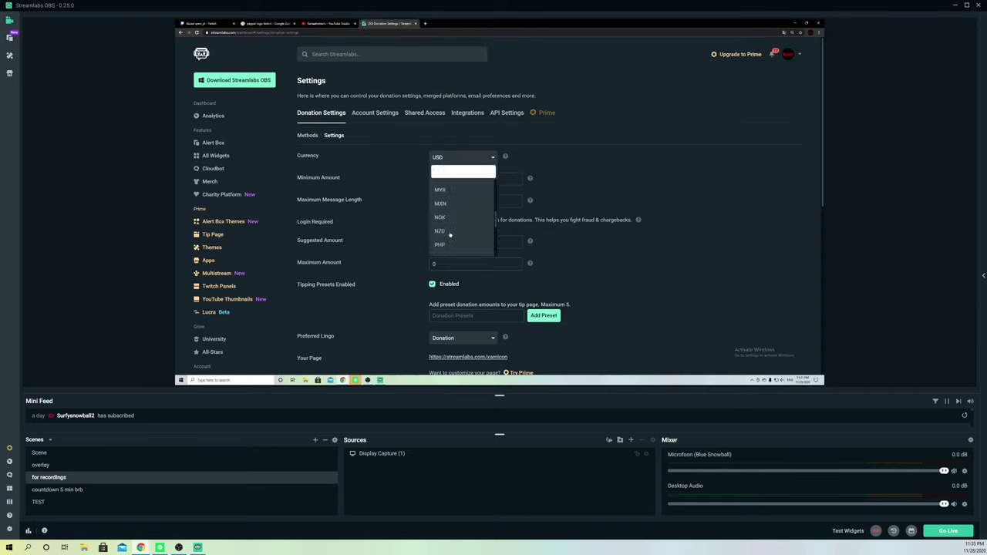
pyautogui.click(581, 176)
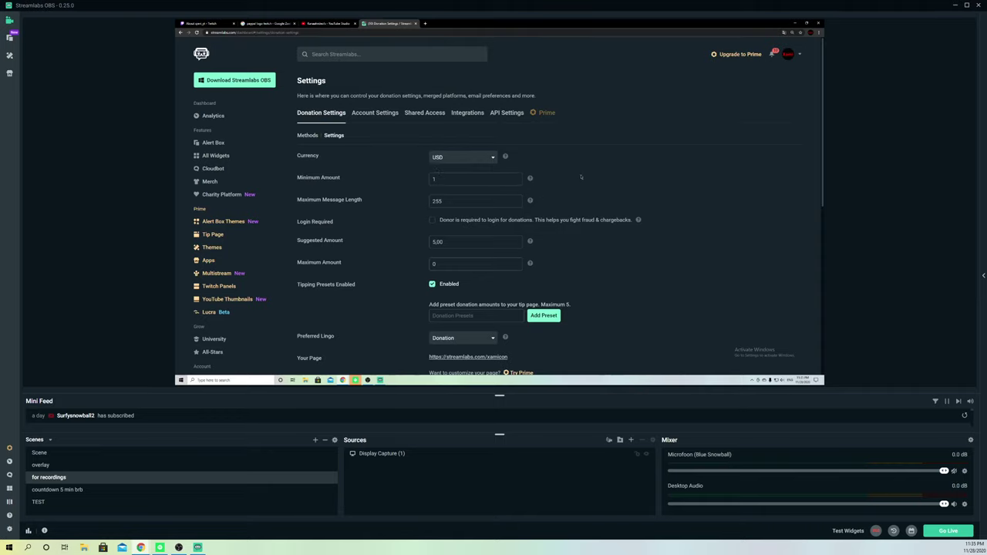
pyautogui.click(478, 159)
pyautogui.scroll(5, 447, 224)
pyautogui.click(445, 205)
pyautogui.click(478, 160)
pyautogui.scroll(-10, 447, 221)
pyautogui.click(442, 251)
# Step: Step the minimum donation amount down and back up, leaving it at 1
pyautogui.click(516, 181)
pyautogui.click(516, 176)
pyautogui.click(517, 177)
pyautogui.click(451, 202)
# Step: Scroll through the donation form to the custom bad words field, then back to the top
pyautogui.scroll(-1, 418, 241)
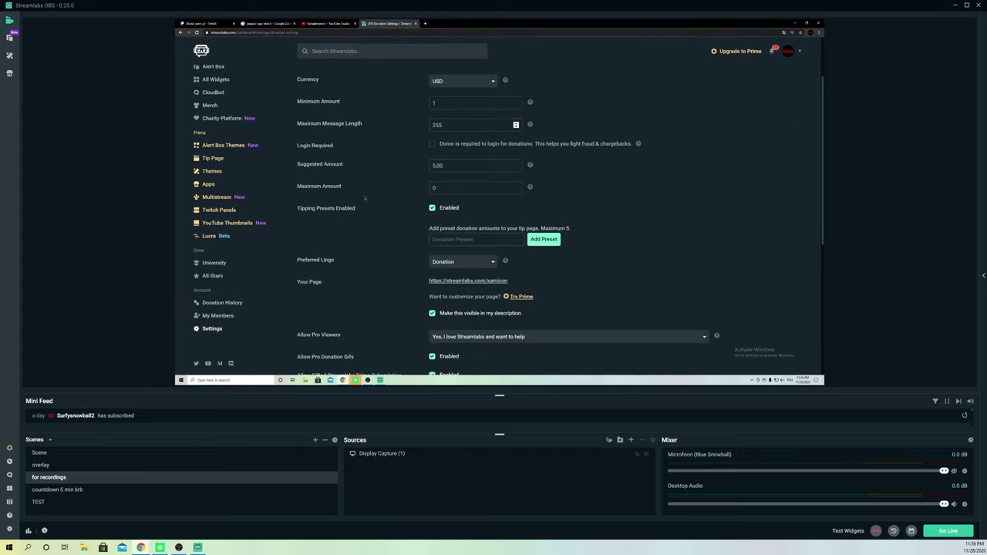
pyautogui.scroll(1, 382, 179)
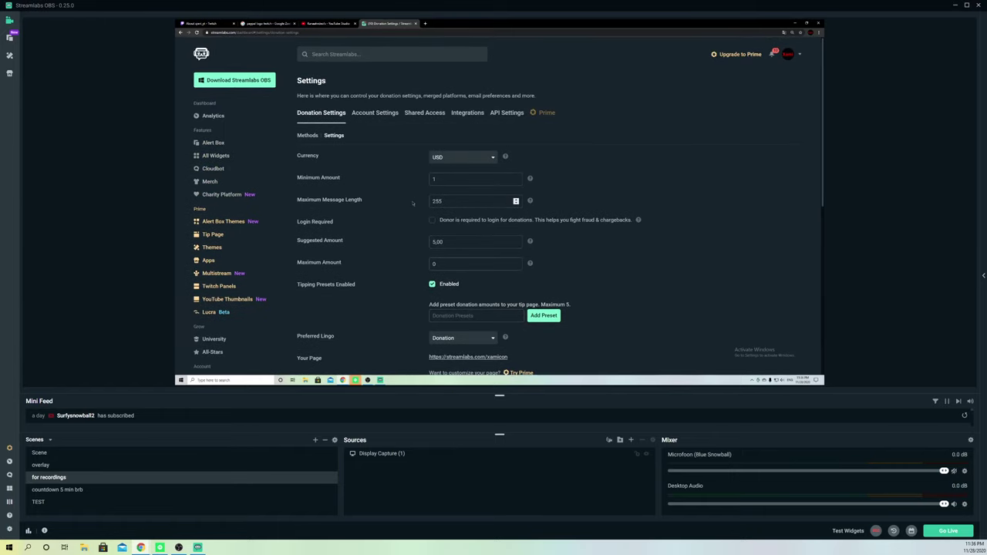
pyautogui.scroll(-1, 425, 237)
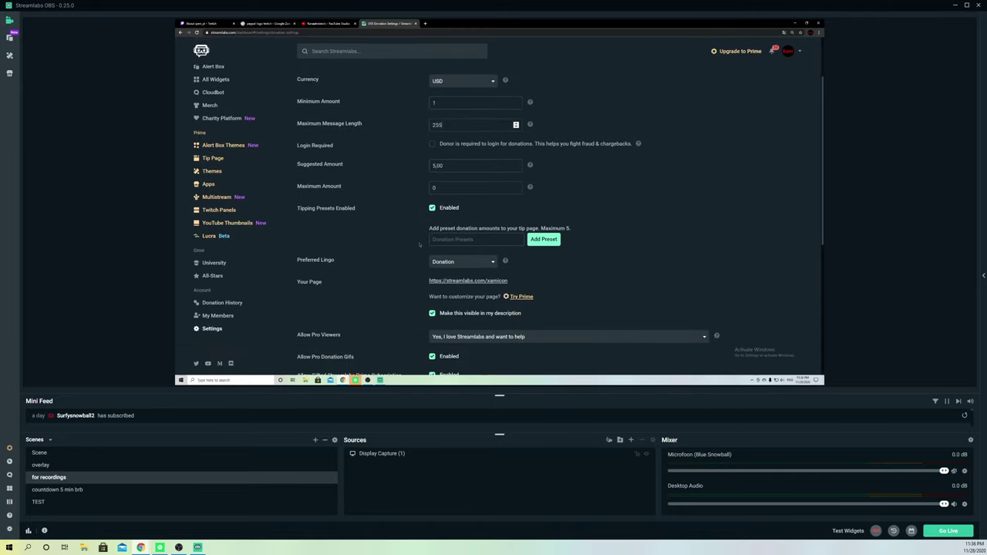
pyautogui.scroll(-1, 411, 229)
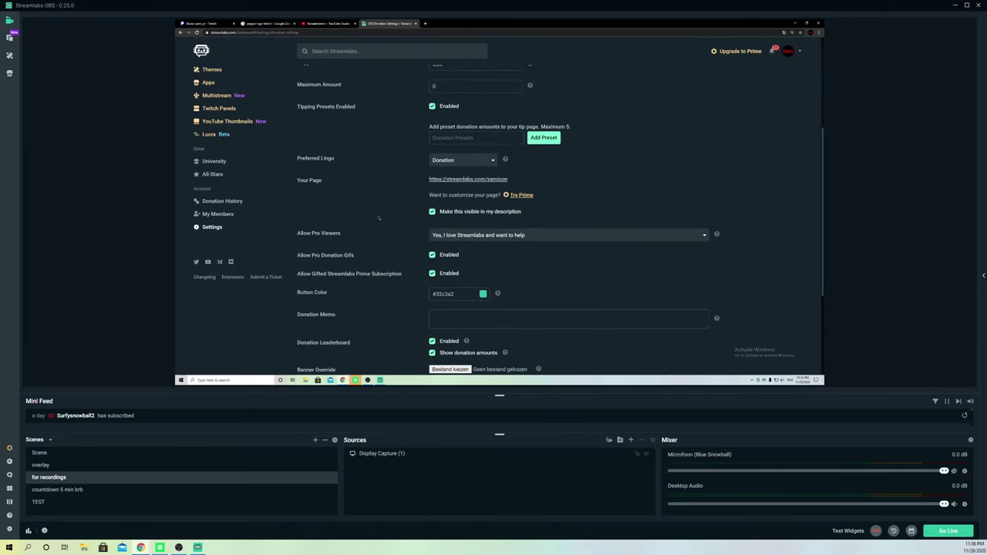
pyautogui.scroll(-1, 370, 225)
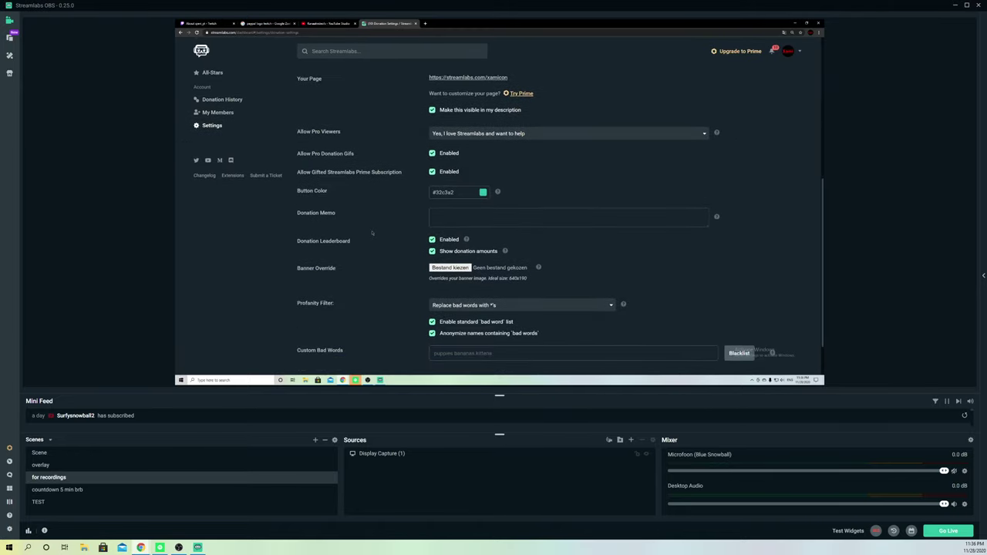
pyautogui.scroll(-1, 371, 233)
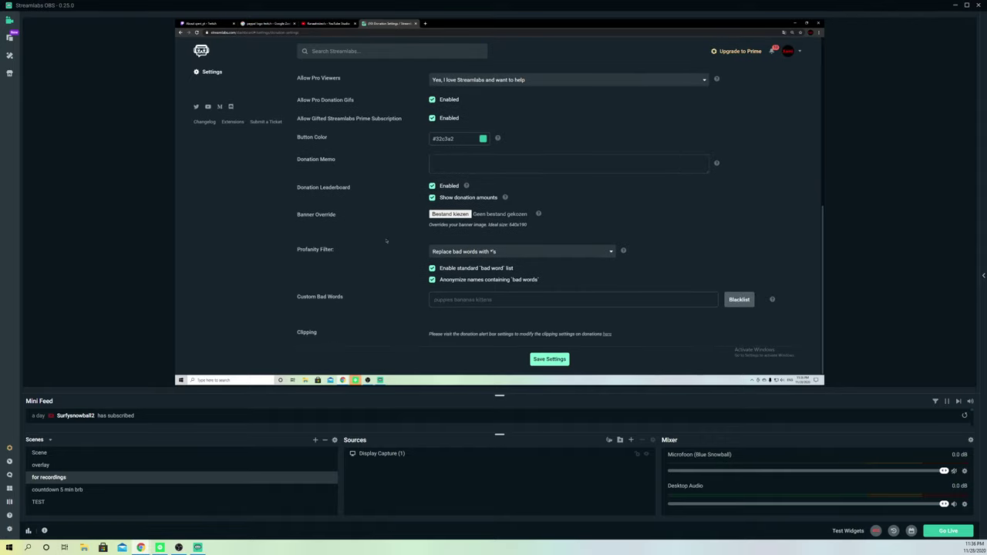
pyautogui.click(453, 300)
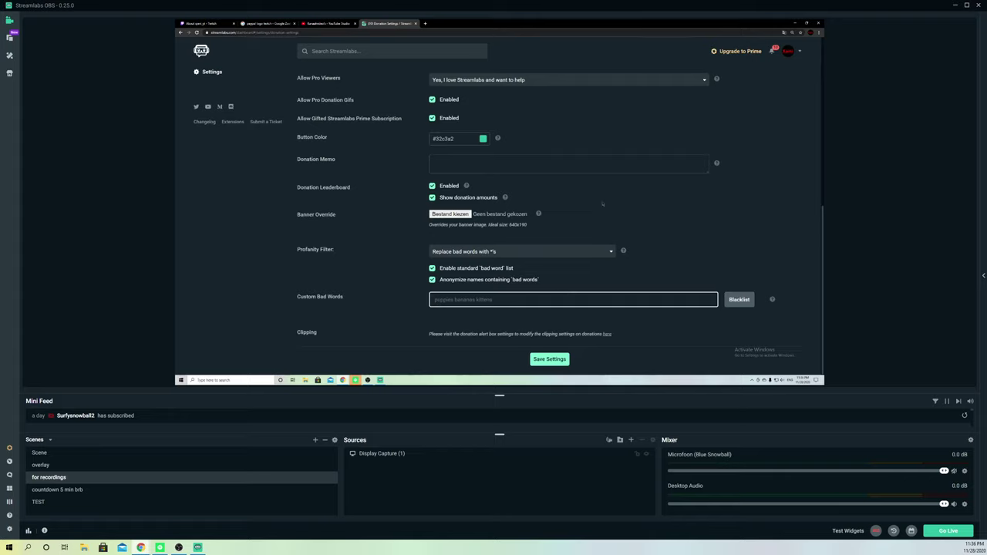
pyautogui.scroll(5, 605, 232)
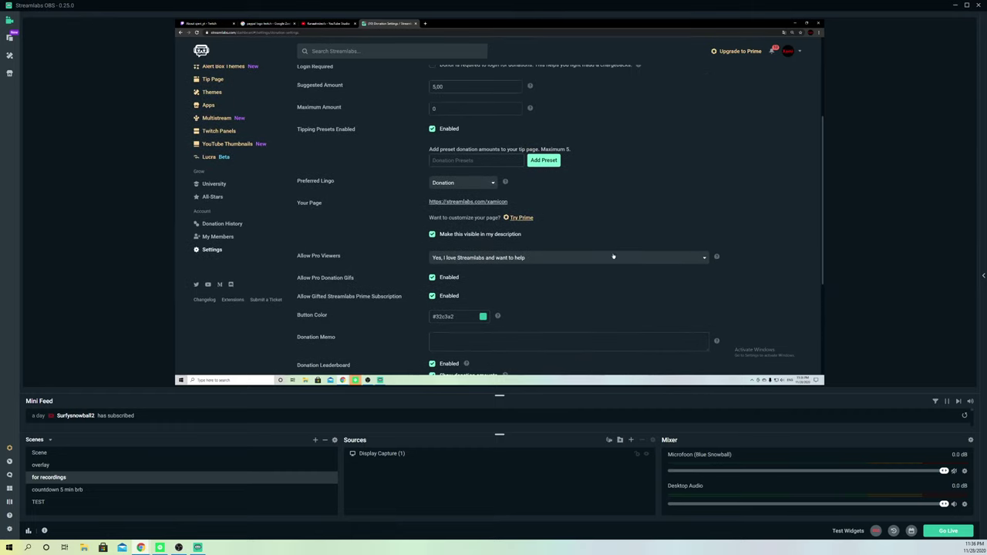
pyautogui.scroll(4, 610, 258)
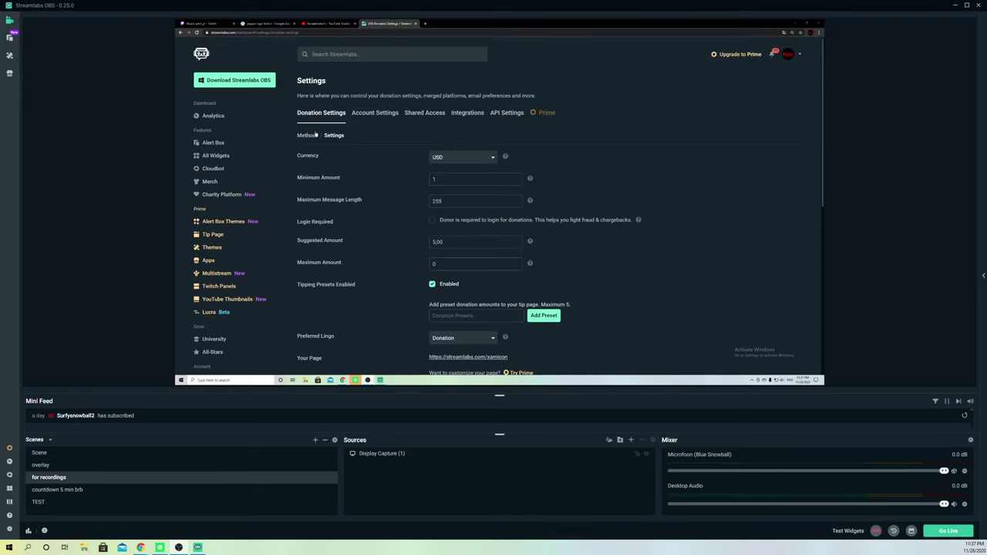
# Step: Open the public tip page from the Methods list, select its URL, and return to Twitch
pyautogui.click(308, 135)
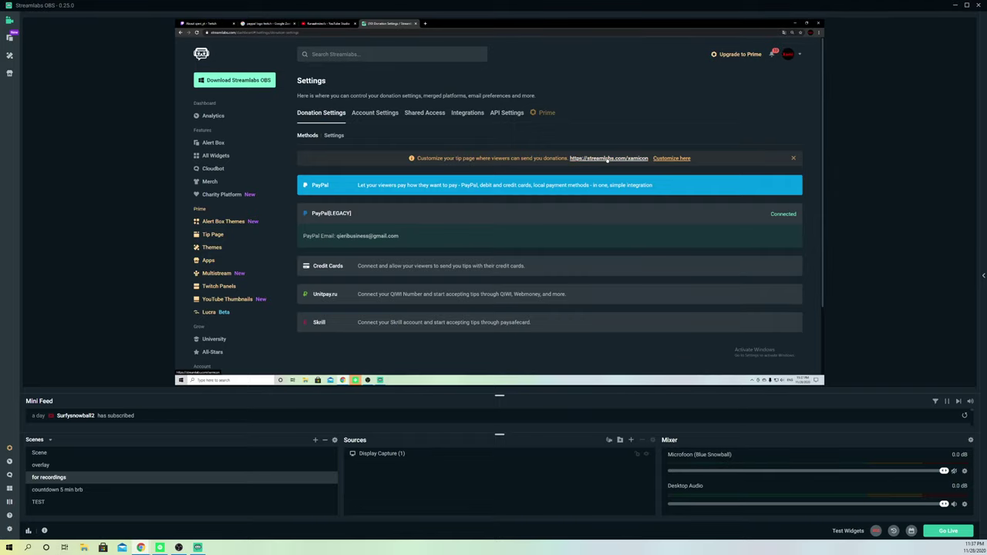
pyautogui.click(606, 159)
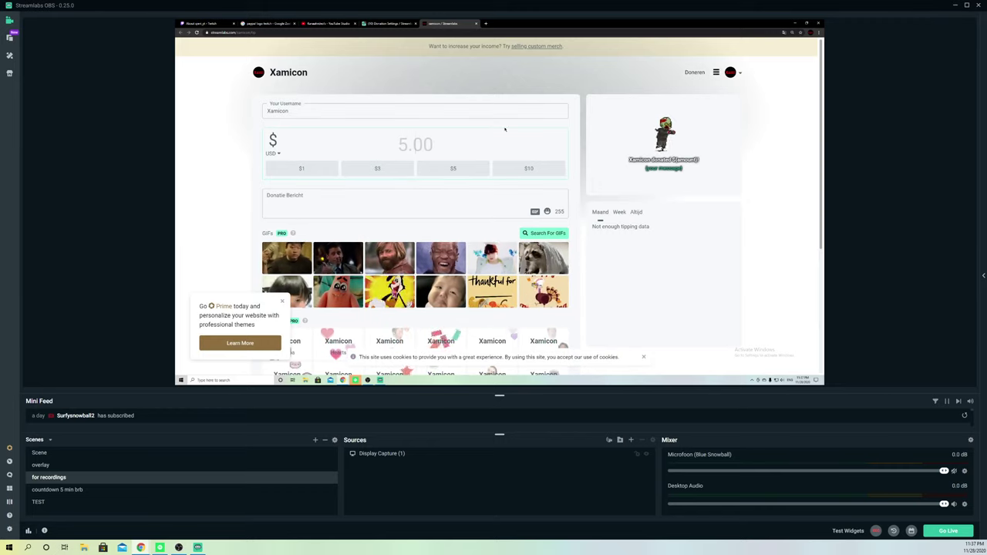
pyautogui.click(260, 32)
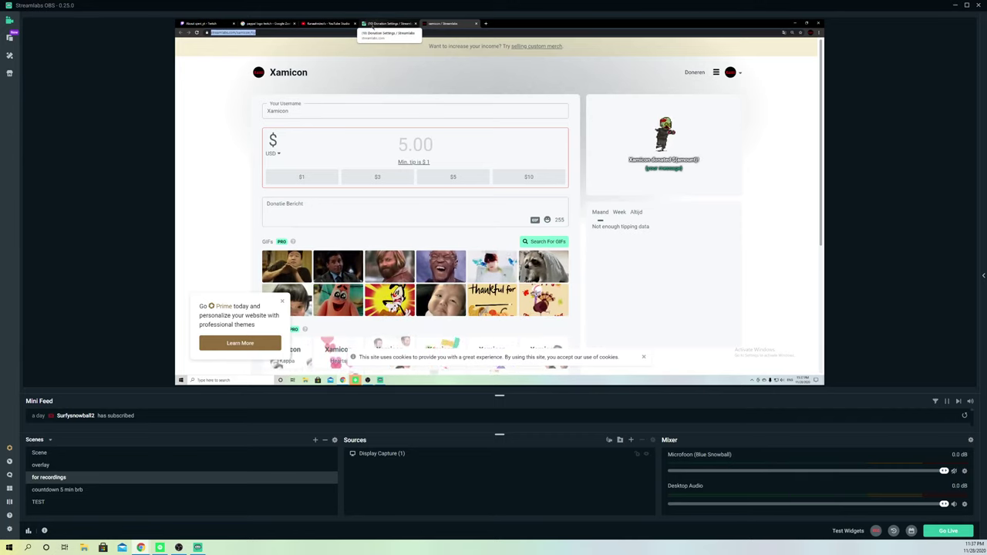
pyautogui.click(202, 23)
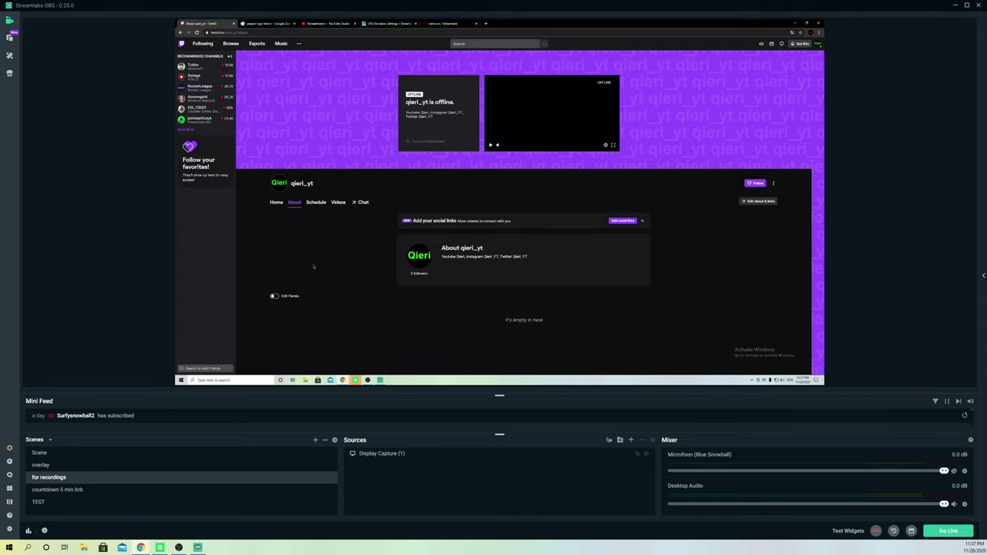
# Step: Add a new text or image panel on the Twitch About page
pyautogui.scroll(-3, 312, 266)
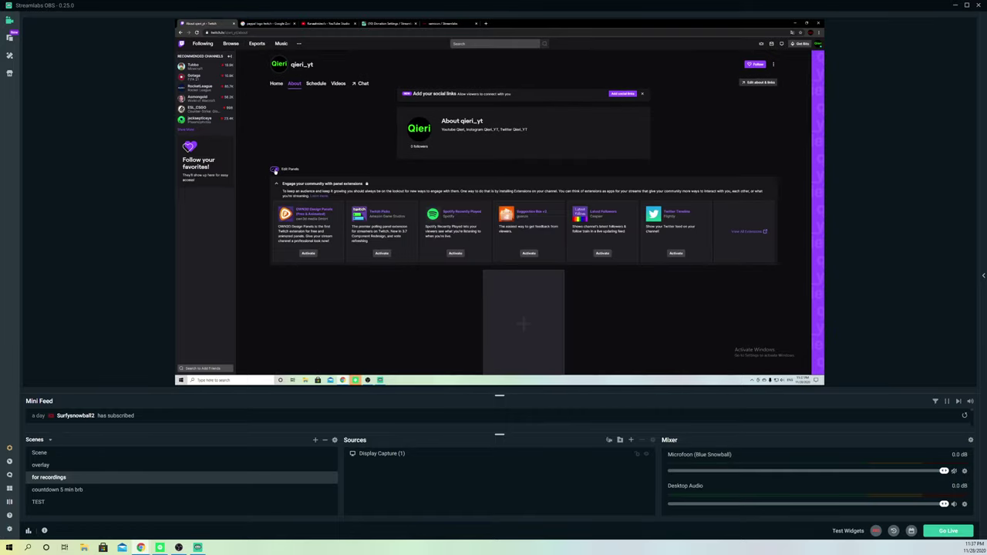
pyautogui.scroll(-1, 515, 269)
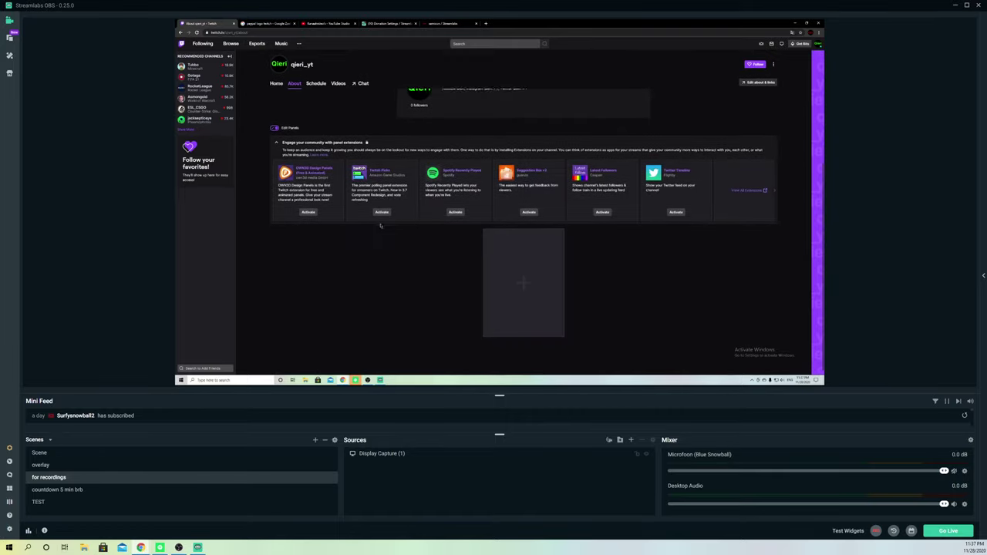
pyautogui.click(523, 281)
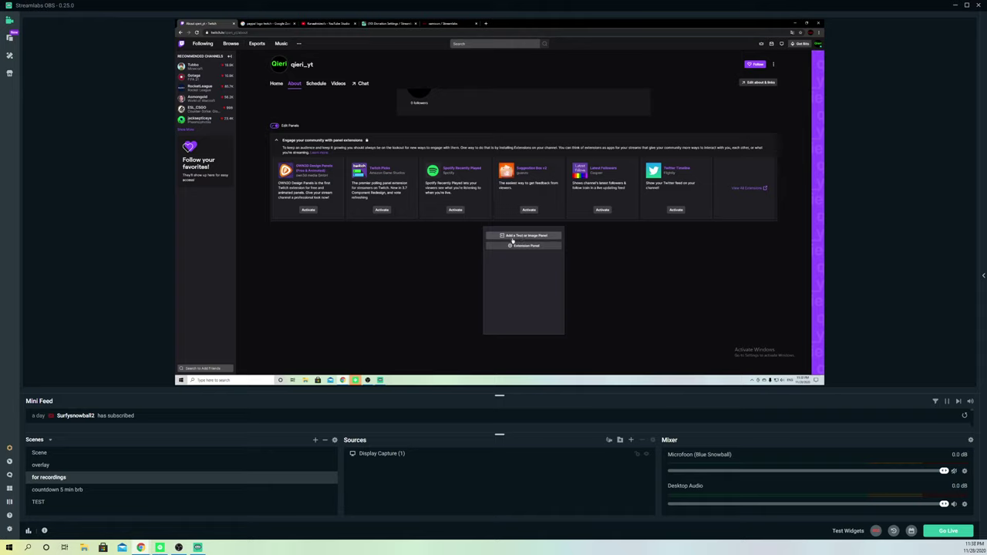
pyautogui.click(530, 240)
# Step: Title the panel PayPal and bring up the 'paypal logo twitch' image results
pyautogui.click(480, 239)
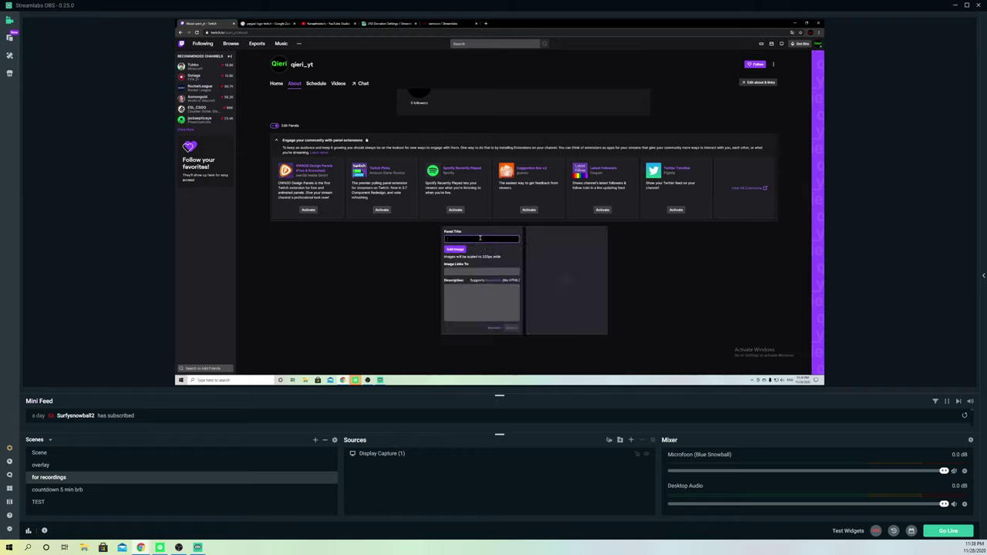
pyautogui.write('rt')
pyautogui.click(488, 269)
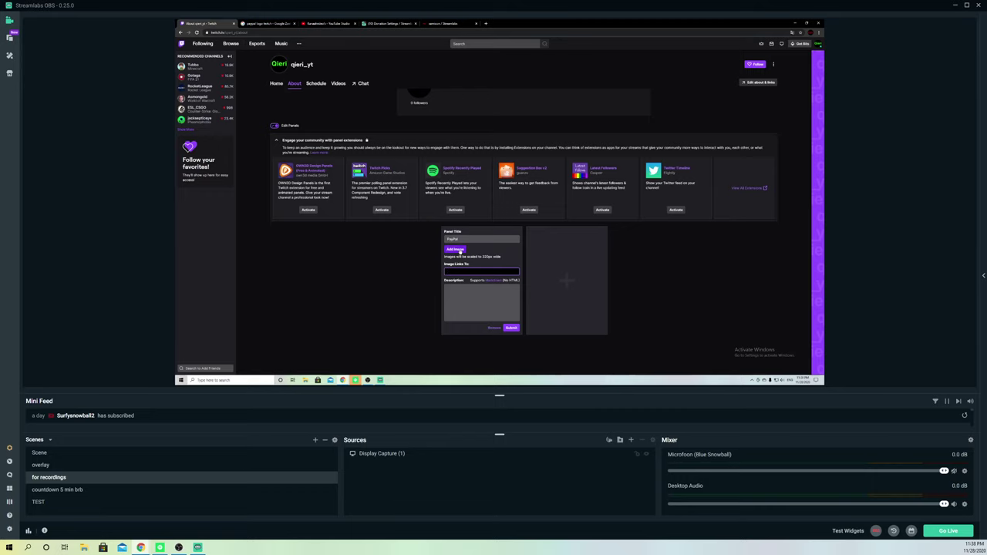
pyautogui.click(266, 24)
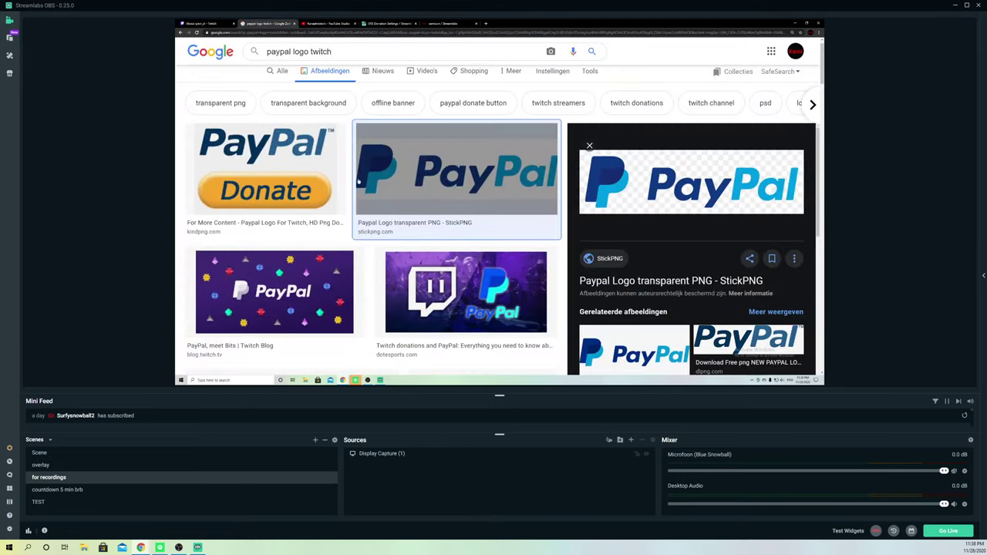
# Step: Upload 'paypal logo' from Downloads as the panel image, cropped to the whole logo
pyautogui.scroll(1, 373, 265)
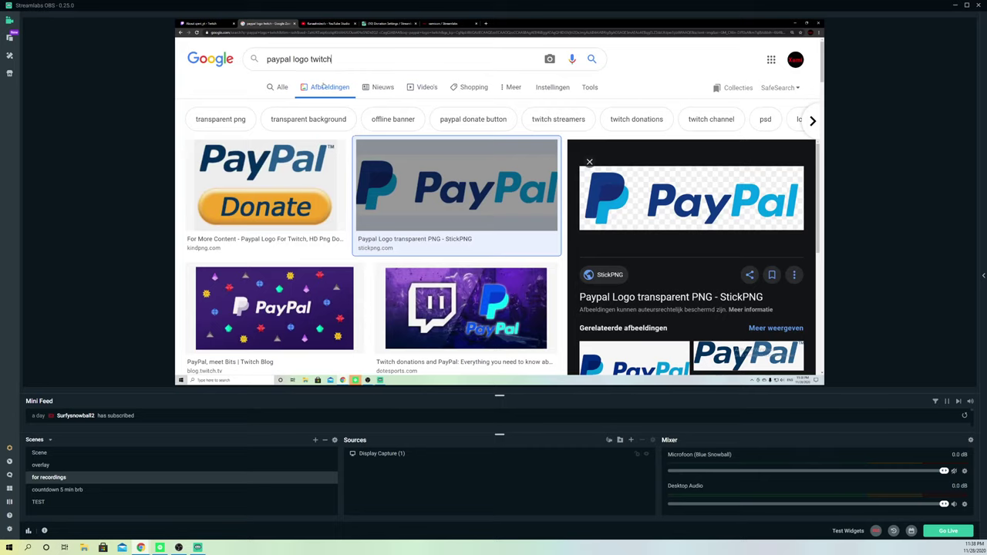
pyautogui.click(204, 23)
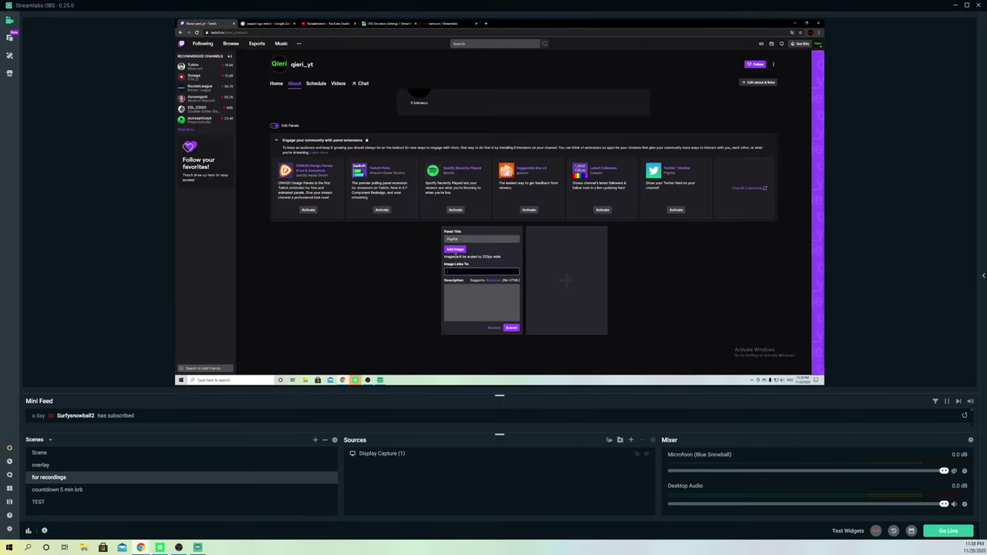
pyautogui.click(453, 251)
pyautogui.click(491, 209)
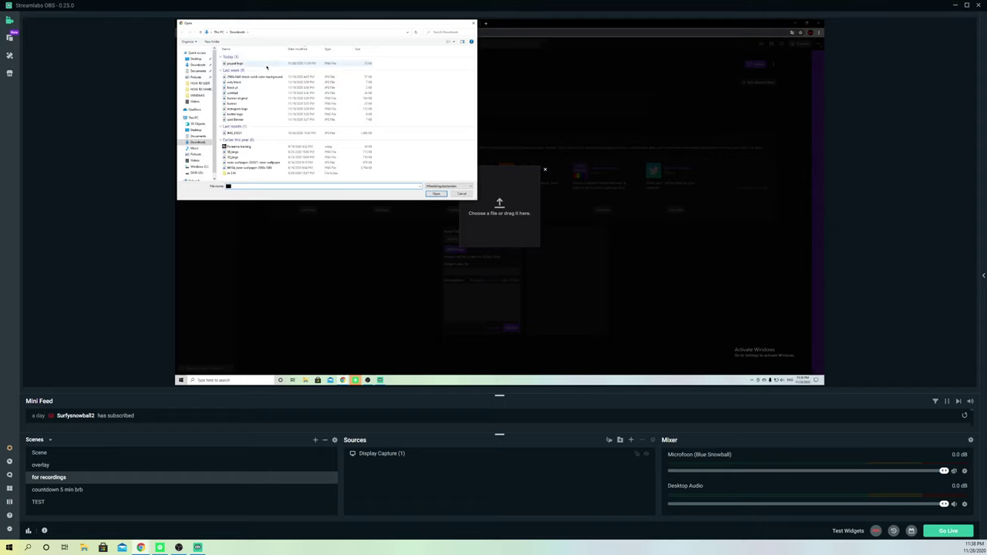
pyautogui.click(267, 65)
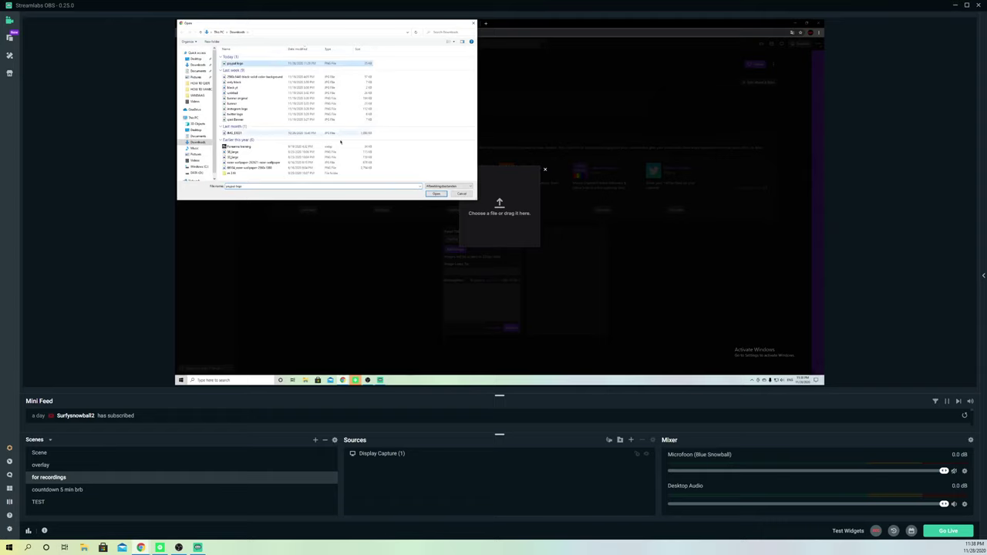
pyautogui.click(434, 192)
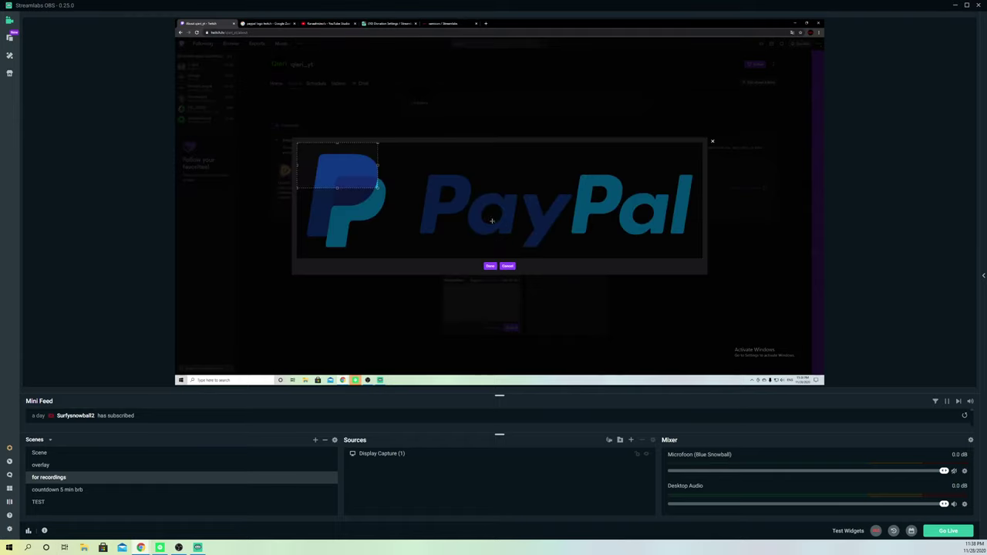
pyautogui.moveTo(383, 187); pyautogui.dragTo(723, 268)
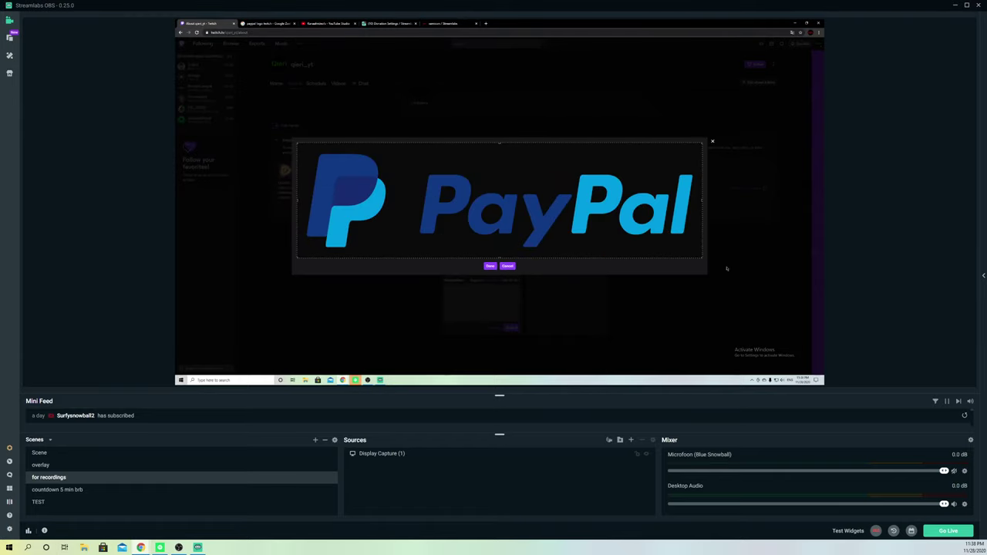
pyautogui.click(490, 266)
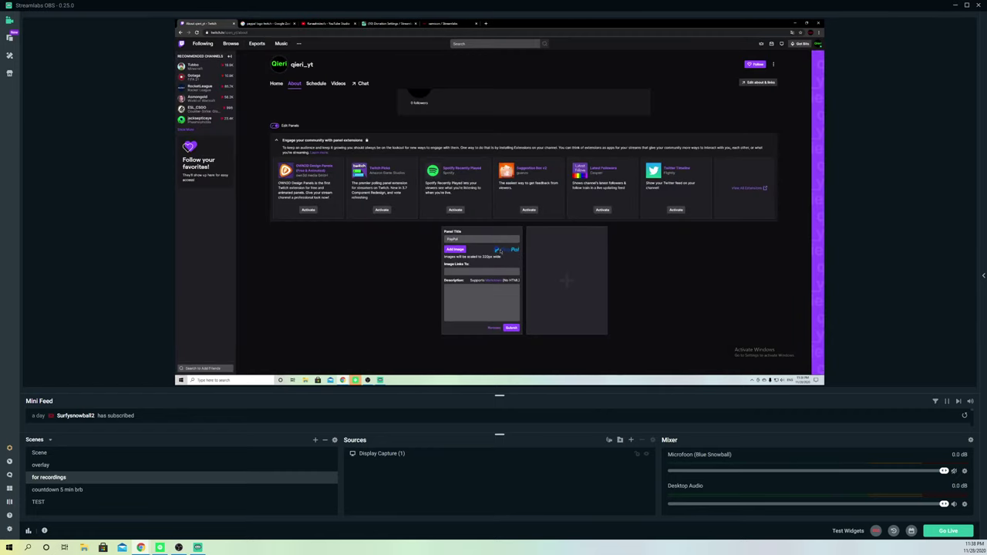
# Step: Copy the Streamlabs tip page URL and return to the Twitch panel editor
pyautogui.click(463, 272)
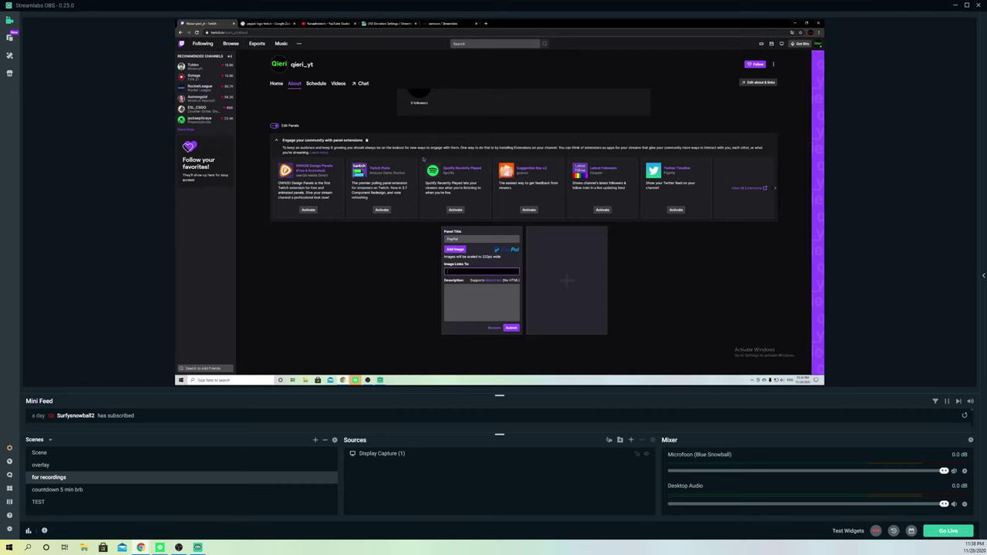
pyautogui.click(386, 23)
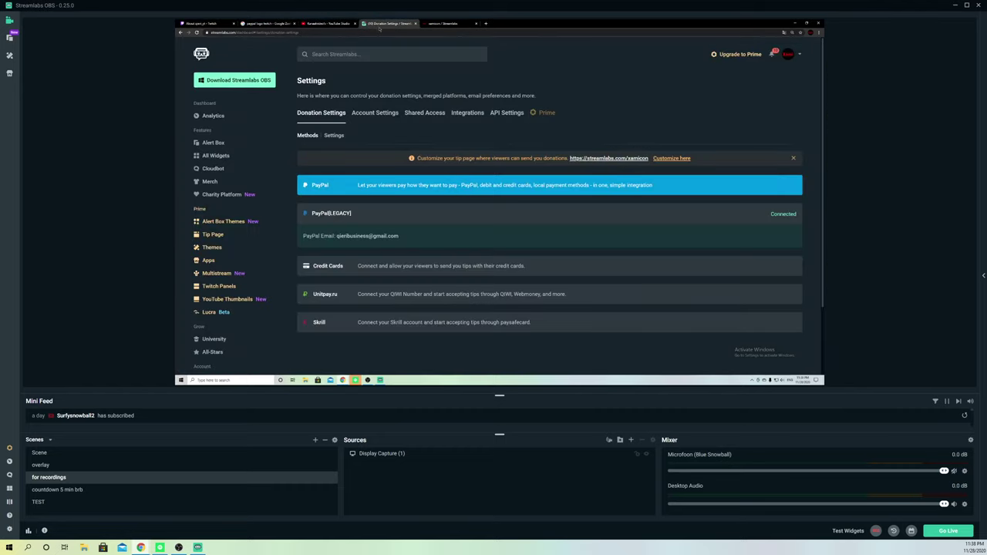
pyautogui.click(437, 24)
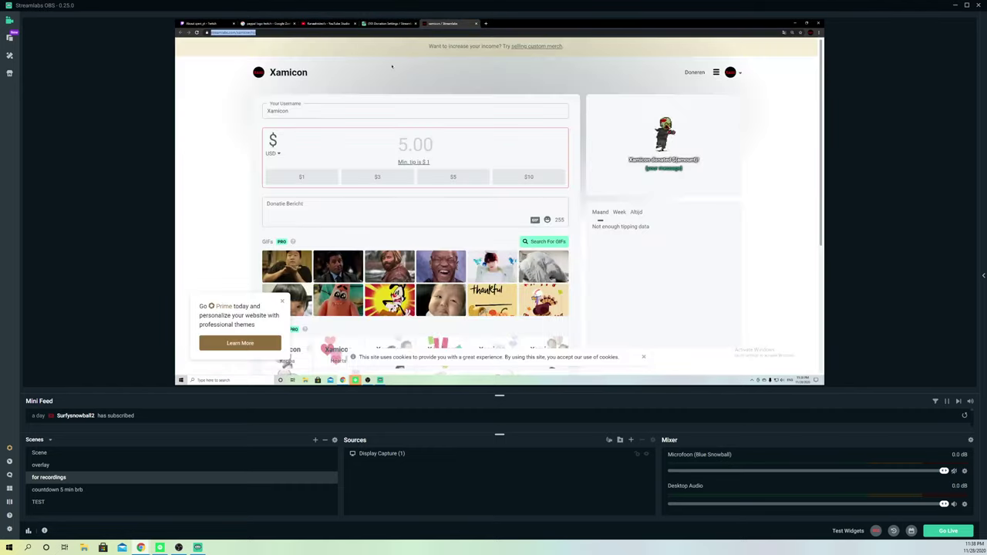
pyautogui.click(202, 23)
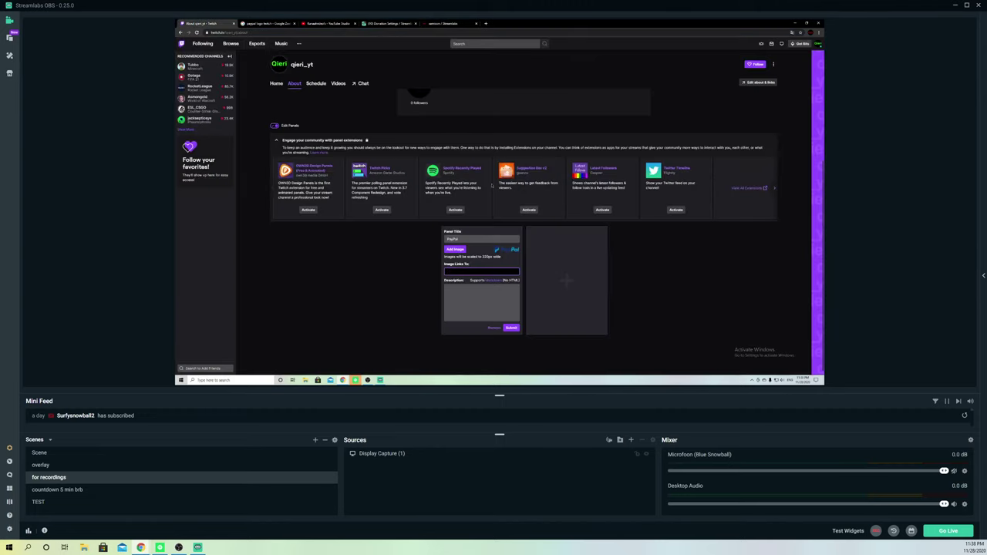
# Step: Paste the tip URL into Image Links To, clear the description, and submit the panel
pyautogui.write('https://streamlabs.com/xamicon/tip')
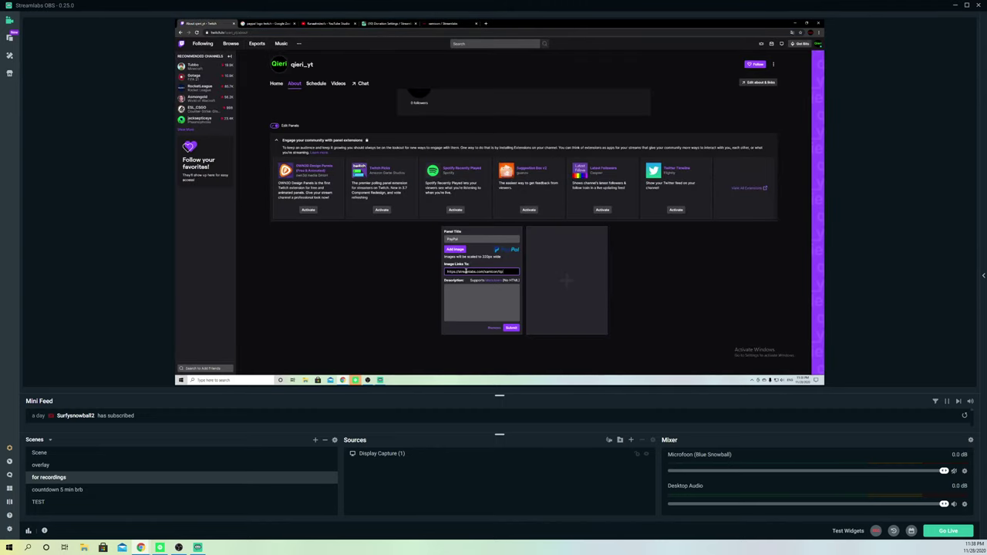
pyautogui.click(456, 297)
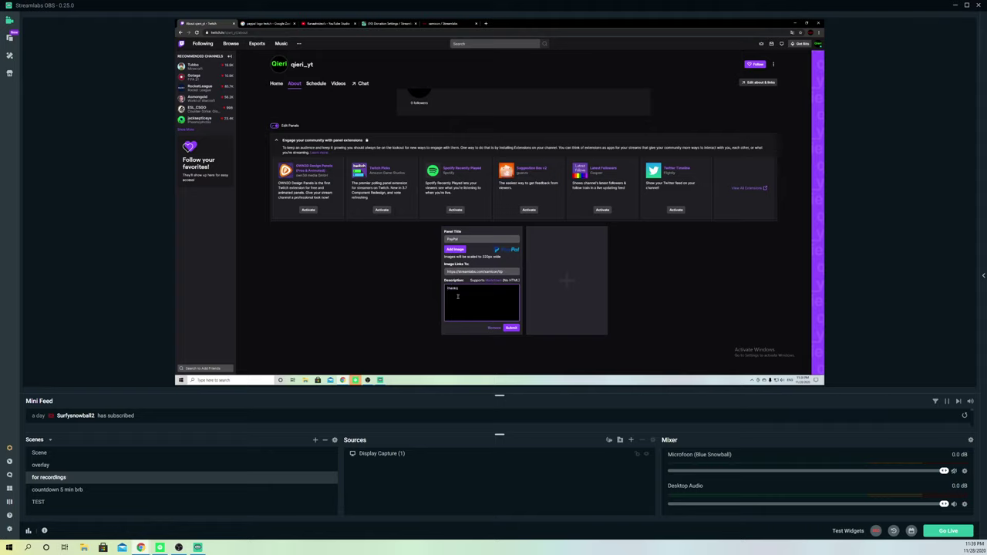
pyautogui.press('BackSpace')
pyautogui.press('BackSpace')
pyautogui.press('BackSpace')
pyautogui.press('BackSpace')
pyautogui.press('BackSpace')
pyautogui.press('BackSpace')
pyautogui.click(510, 328)
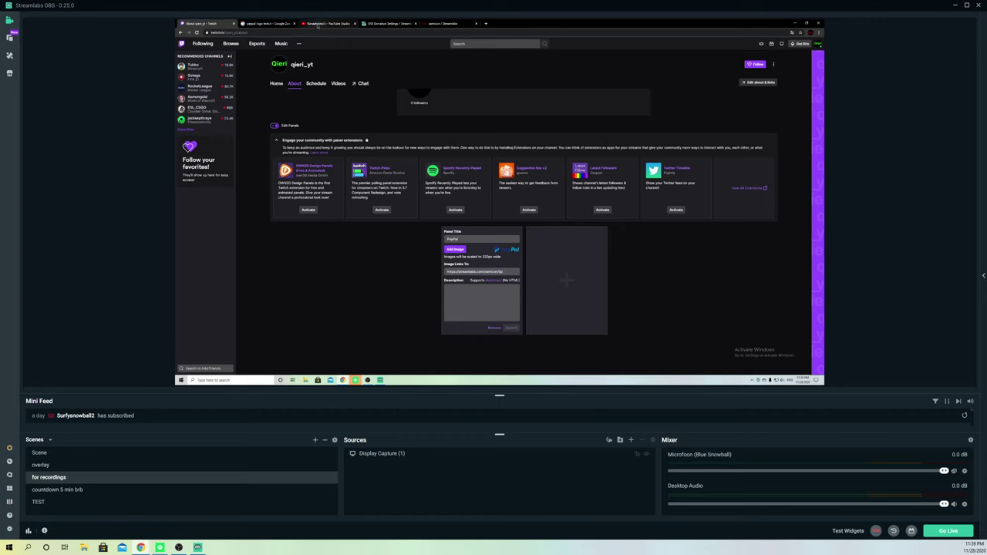
# Step: Bring up YouTube Studio's Live tab listing the channel's past streams
pyautogui.click(318, 25)
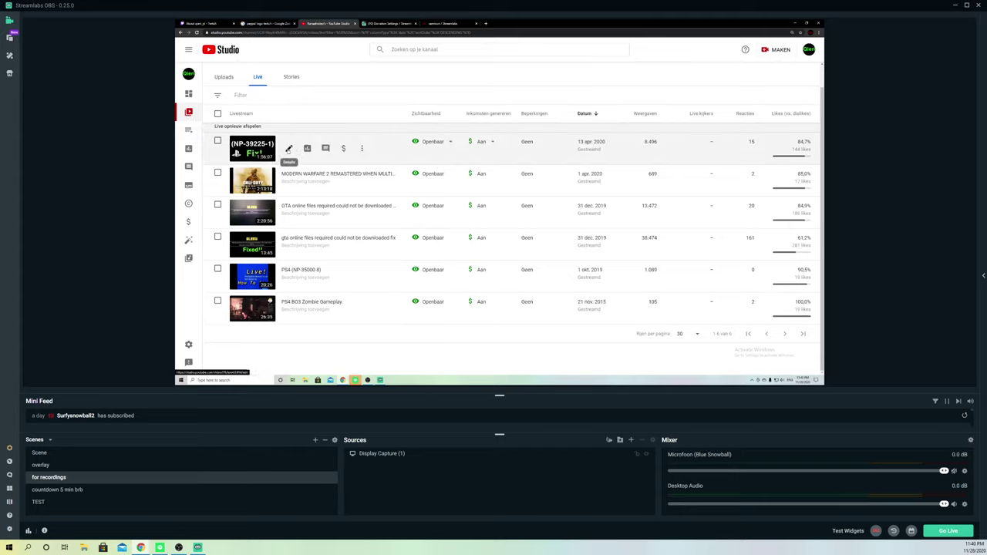
pyautogui.scroll(1, 290, 200)
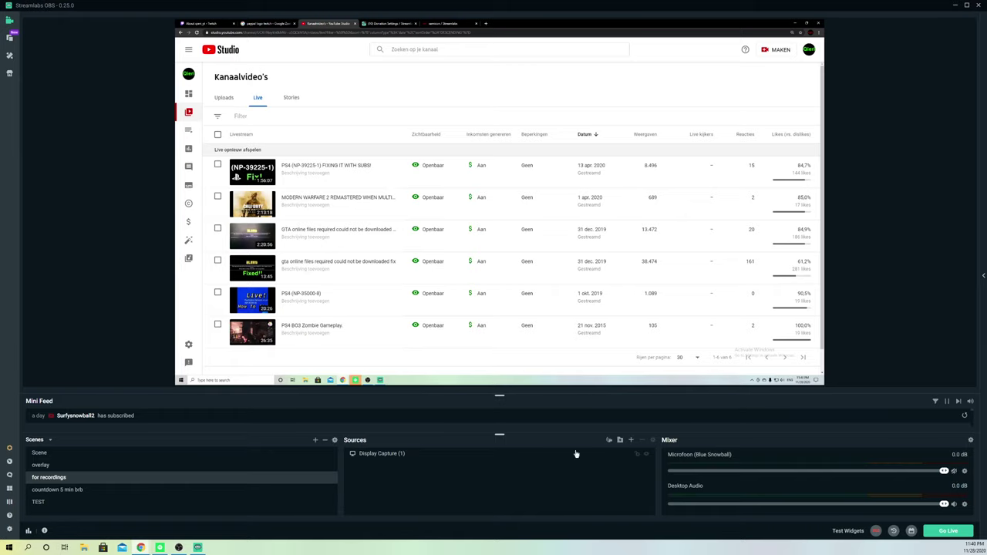
pyautogui.click(631, 440)
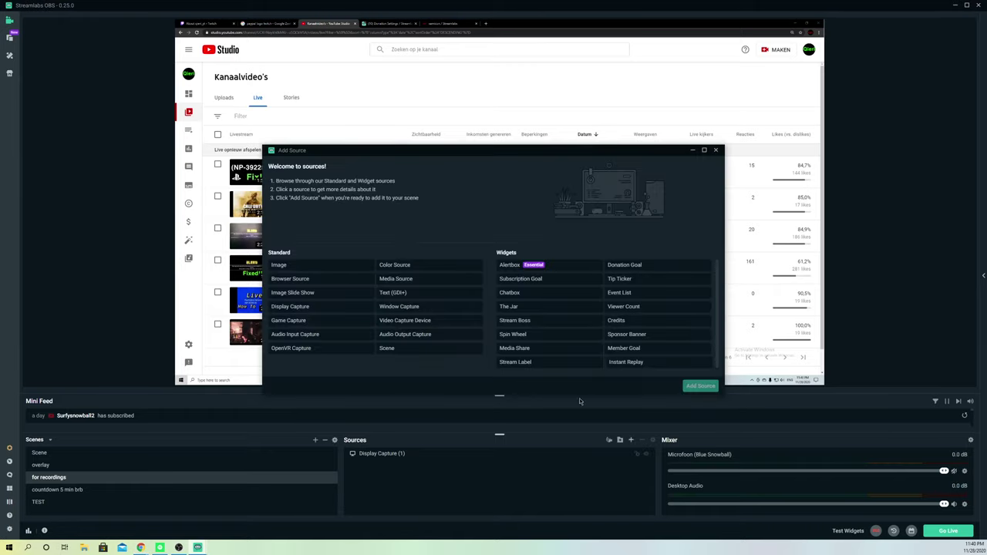
# Step: Add an Image source named 'paypal' to the for recordings scene
pyautogui.click(290, 266)
pyautogui.click(699, 386)
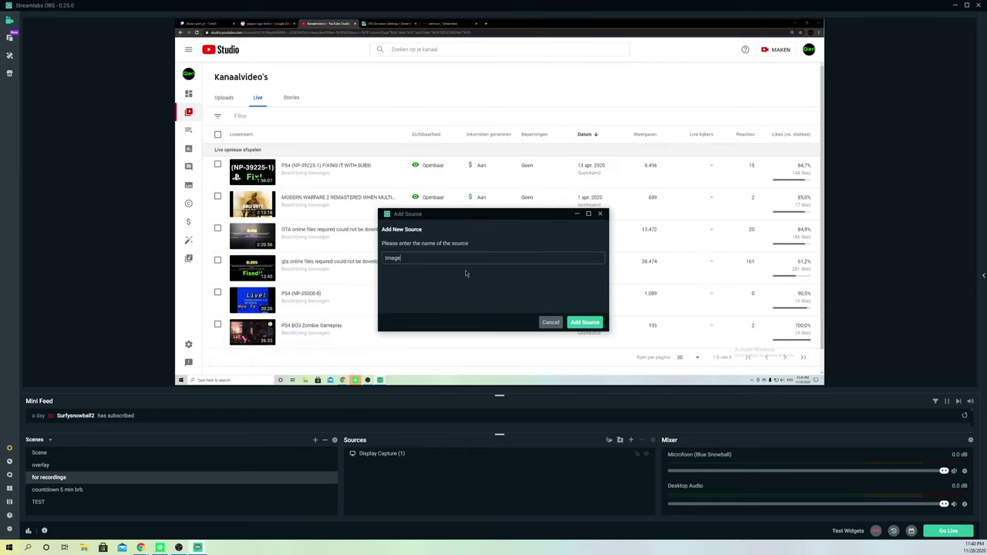
pyautogui.press('BackSpace')
pyautogui.press('BackSpace')
pyautogui.press('BackSpace')
pyautogui.press('BackSpace')
pyautogui.write('paypal')
pyautogui.moveTo(558, 216); pyautogui.dragTo(592, 220)
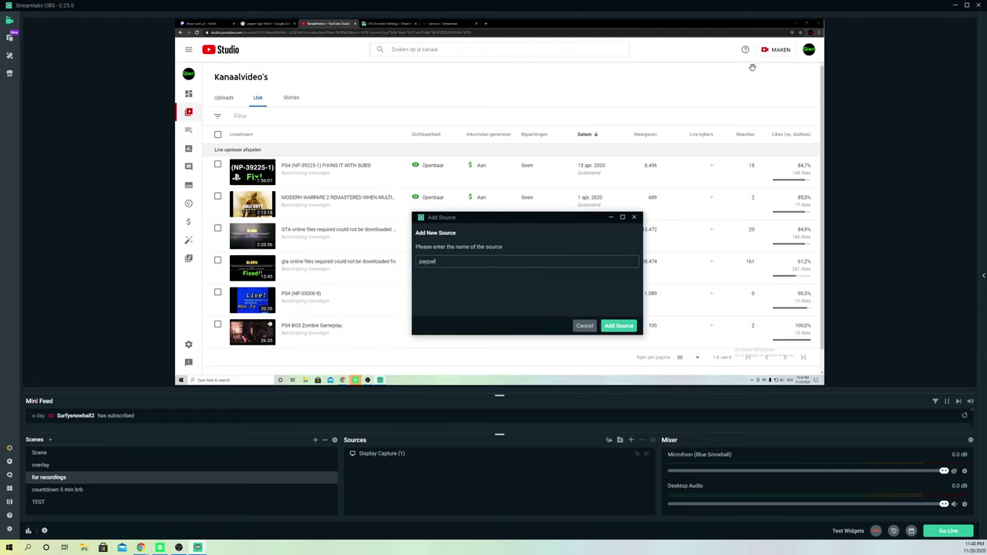
pyautogui.click(621, 325)
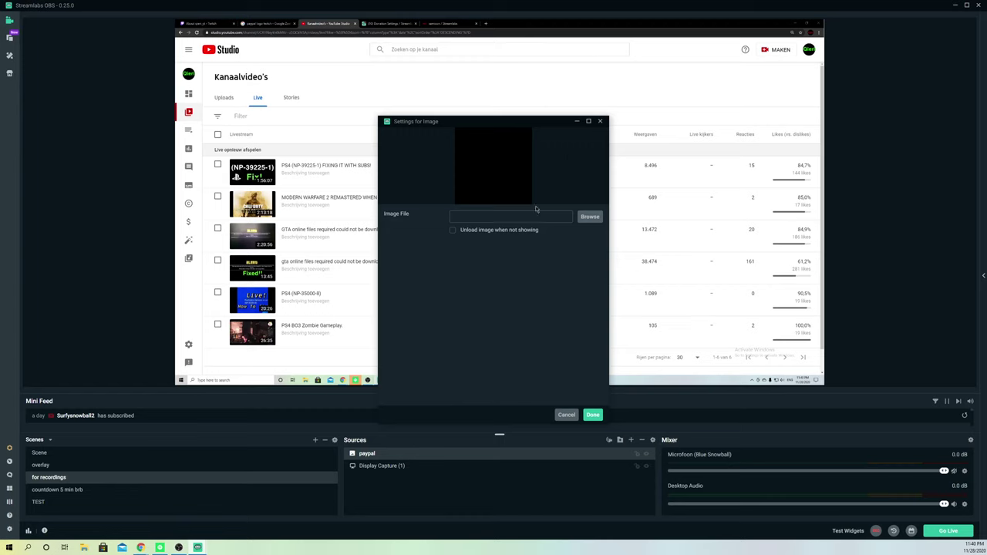
# Step: Load the 'paypal logo' file as the source's image and finish its settings
pyautogui.click(589, 217)
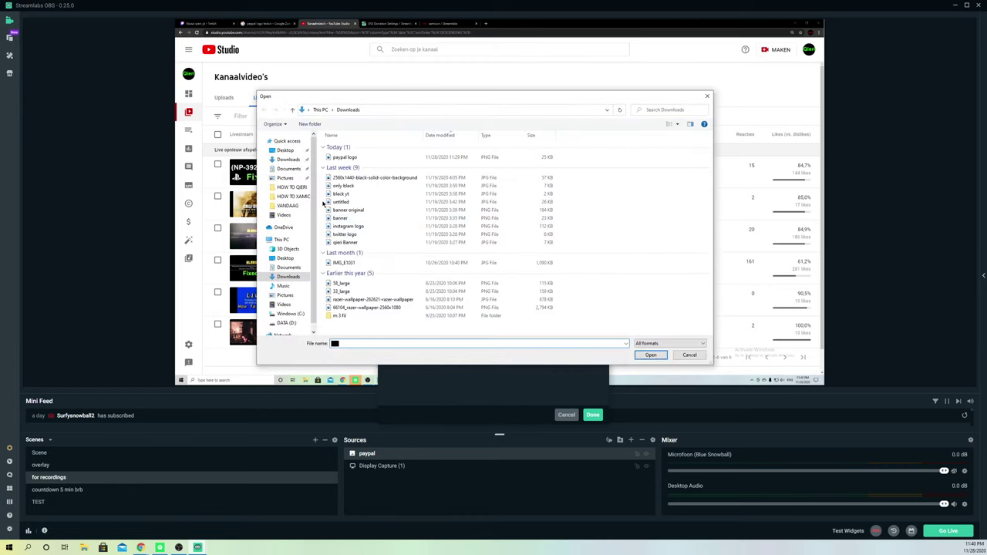
pyautogui.click(343, 158)
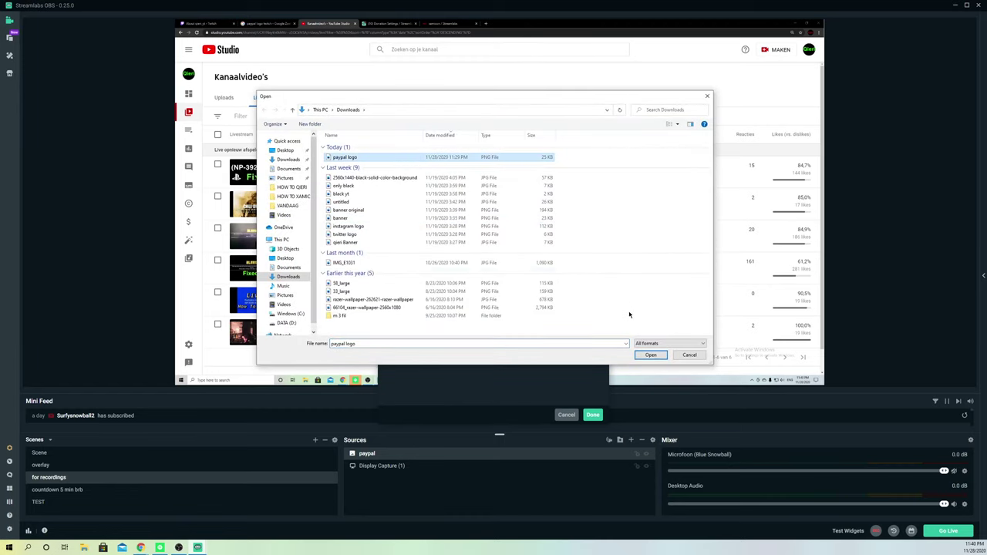
pyautogui.click(649, 356)
pyautogui.click(593, 415)
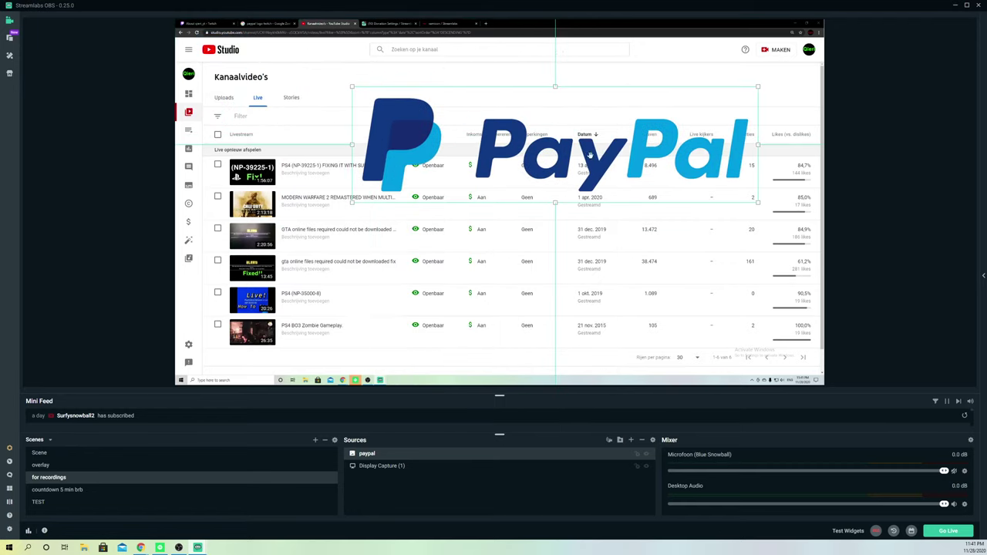
# Step: Scale the PayPal logo down to a small icon, set it top-right, and begin adding another source
pyautogui.moveTo(758, 202); pyautogui.dragTo(704, 82)
pyautogui.moveTo(701, 80); pyautogui.dragTo(757, 30)
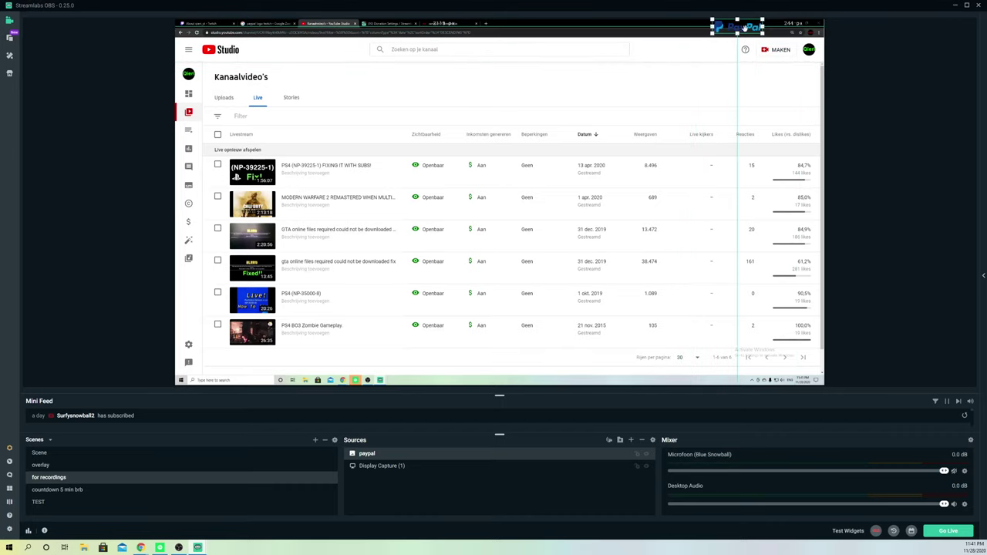
pyautogui.click(631, 440)
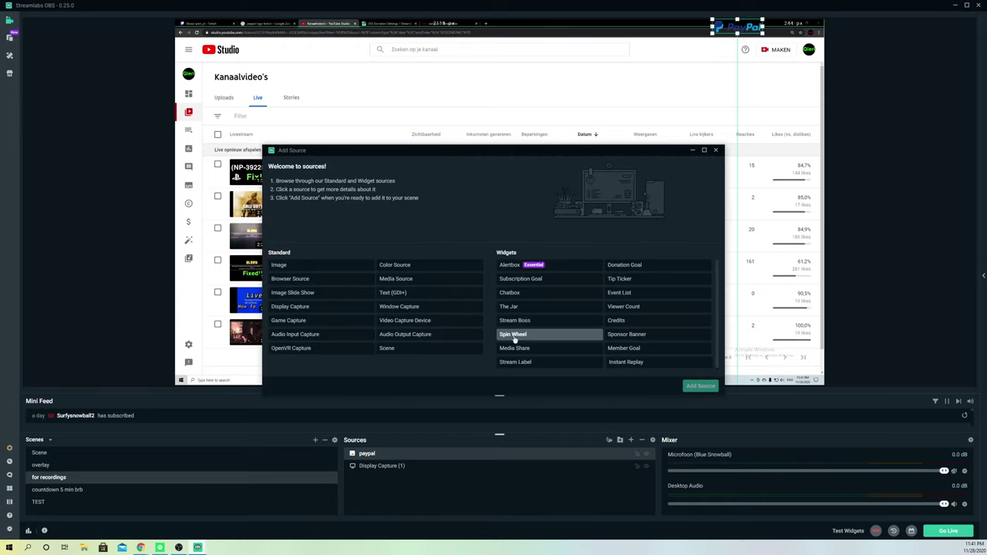
# Step: Add a brand-new Text (GDI+) source to the scene
pyautogui.click(404, 295)
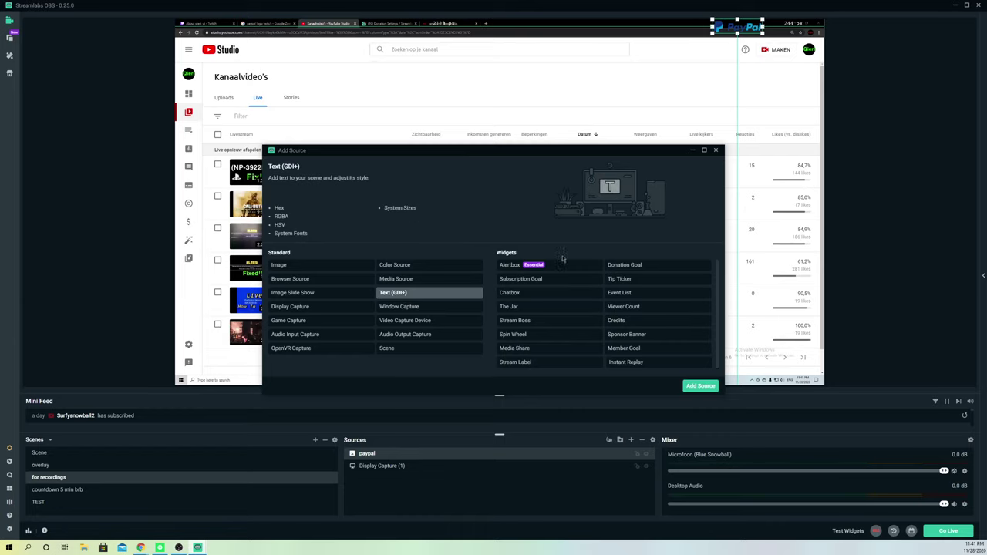
pyautogui.click(700, 385)
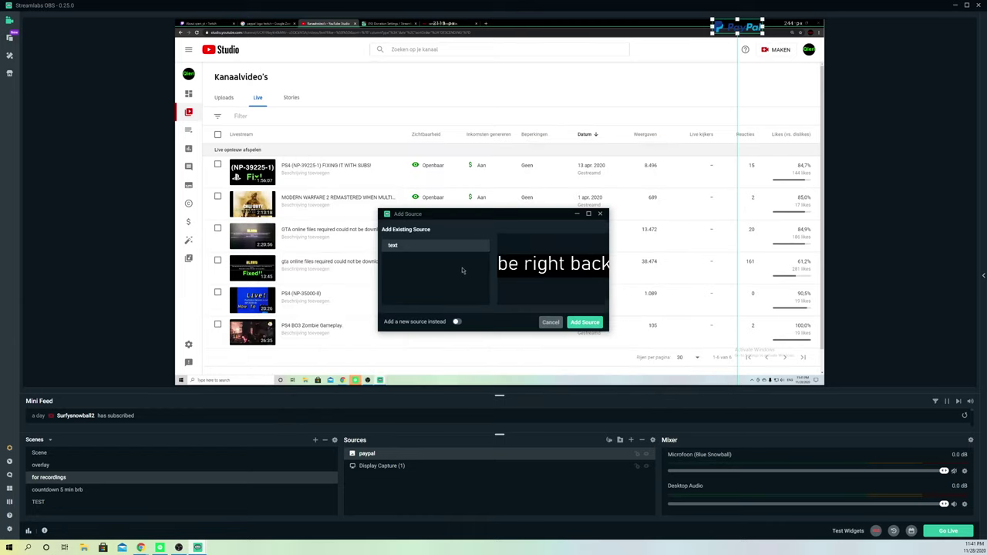
pyautogui.click(456, 321)
pyautogui.click(583, 322)
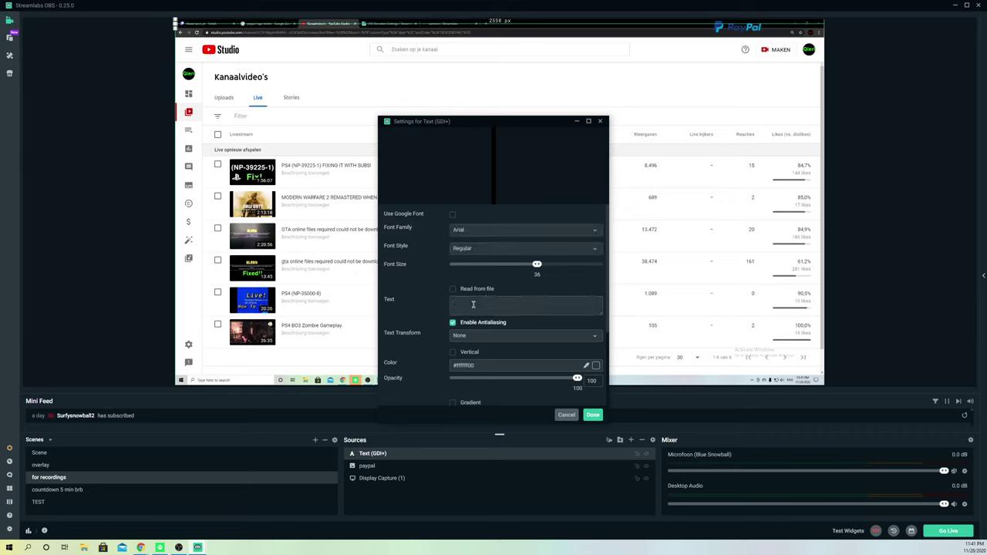
# Step: Enter the PayPal e-mail address as the source's text and apply the settings
pyautogui.write('fue')
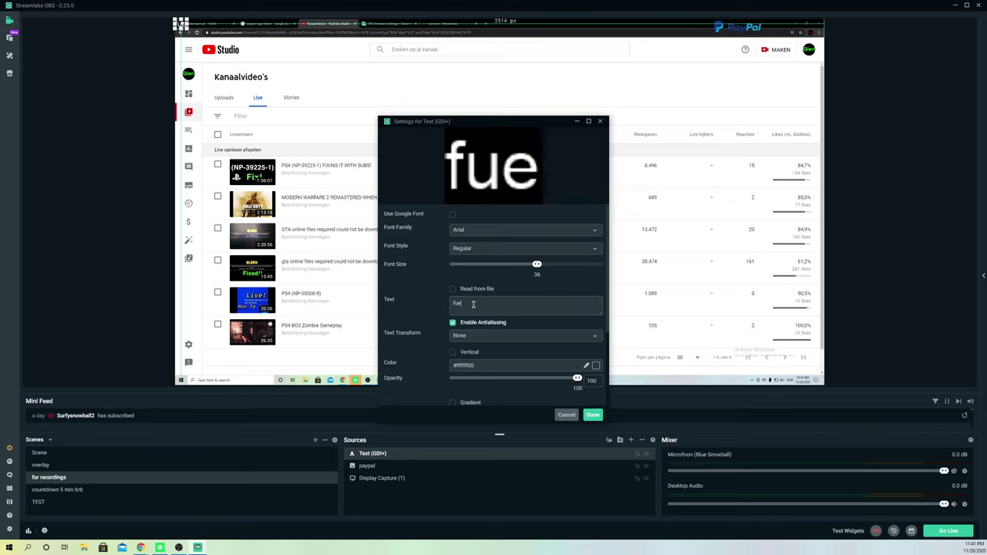
pyautogui.write('fefef$')
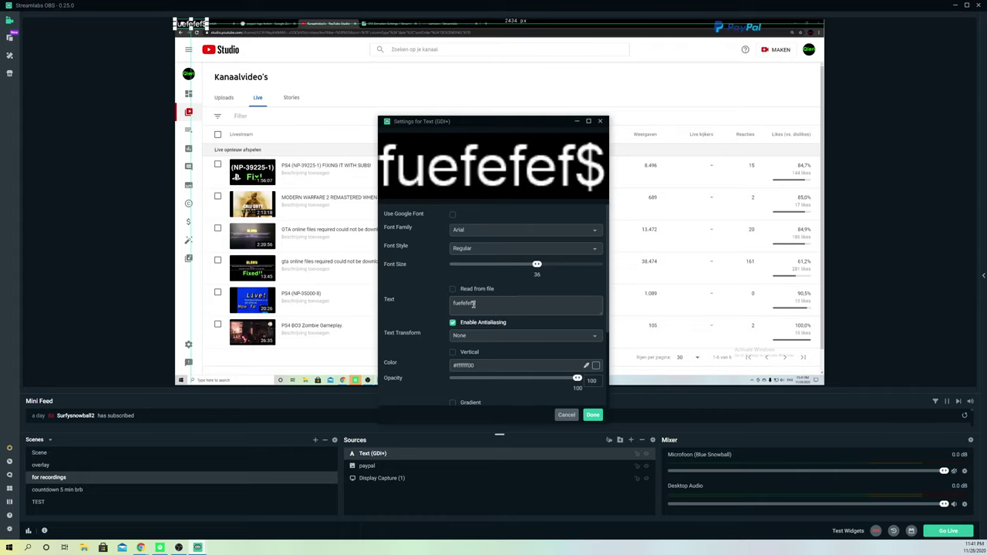
pyautogui.press('BackSpace')
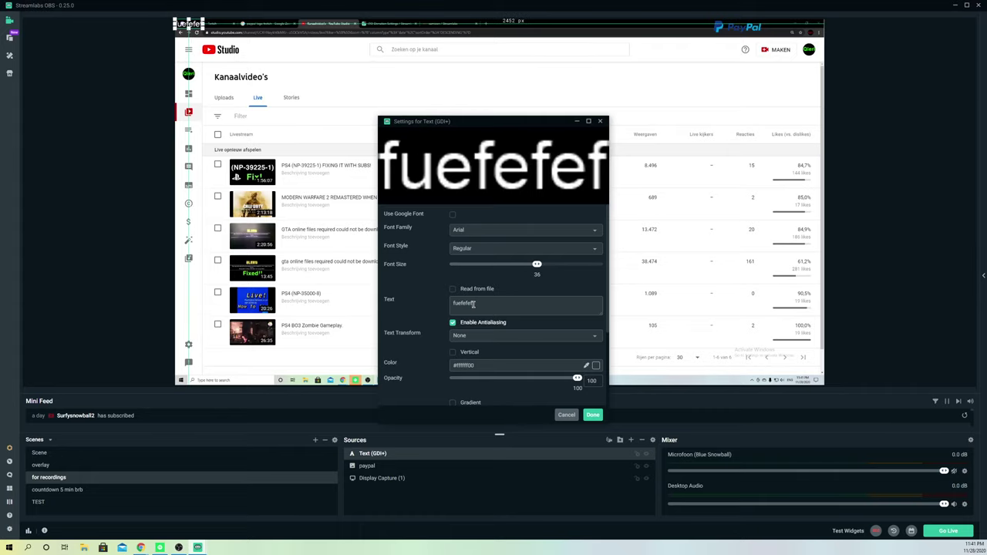
pyautogui.write('@gmail')
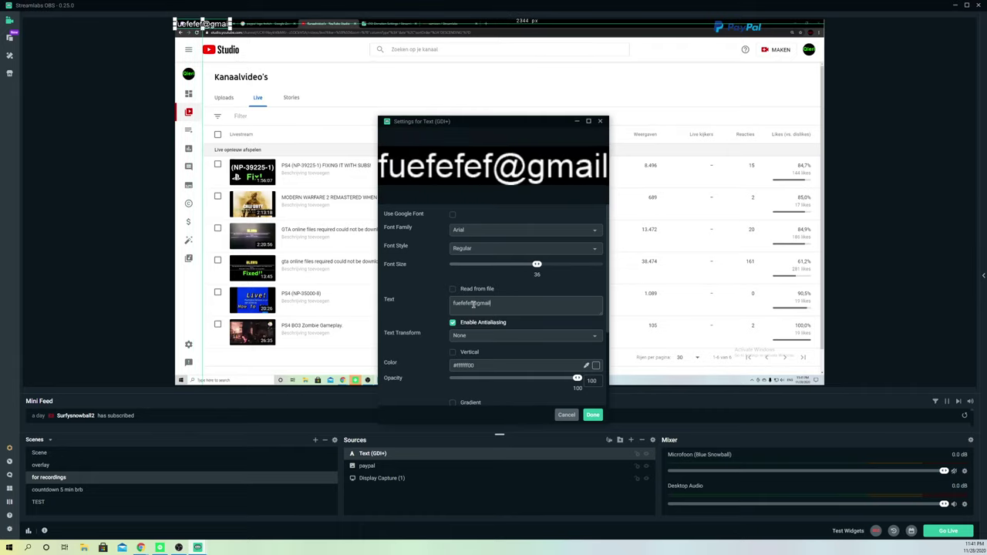
pyautogui.write('.com')
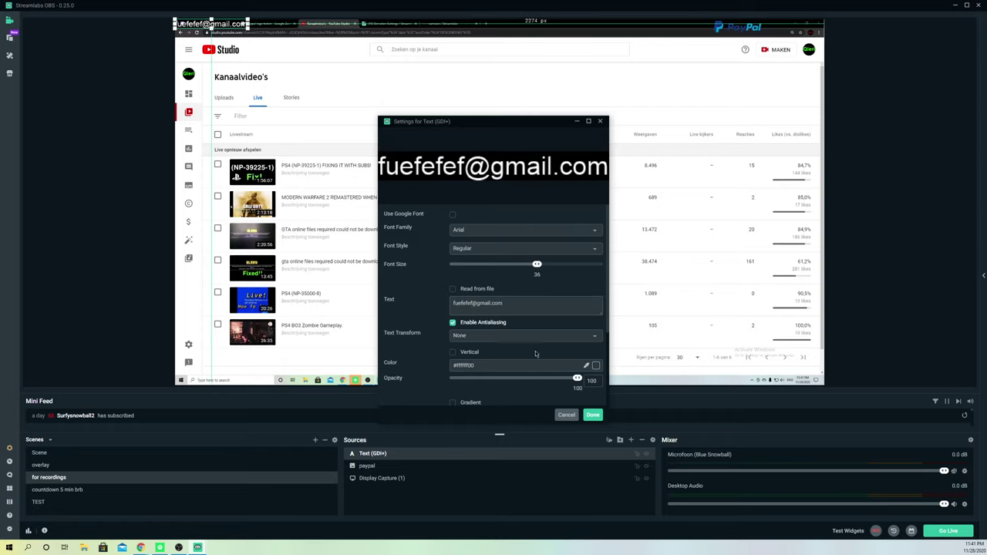
pyautogui.click(593, 415)
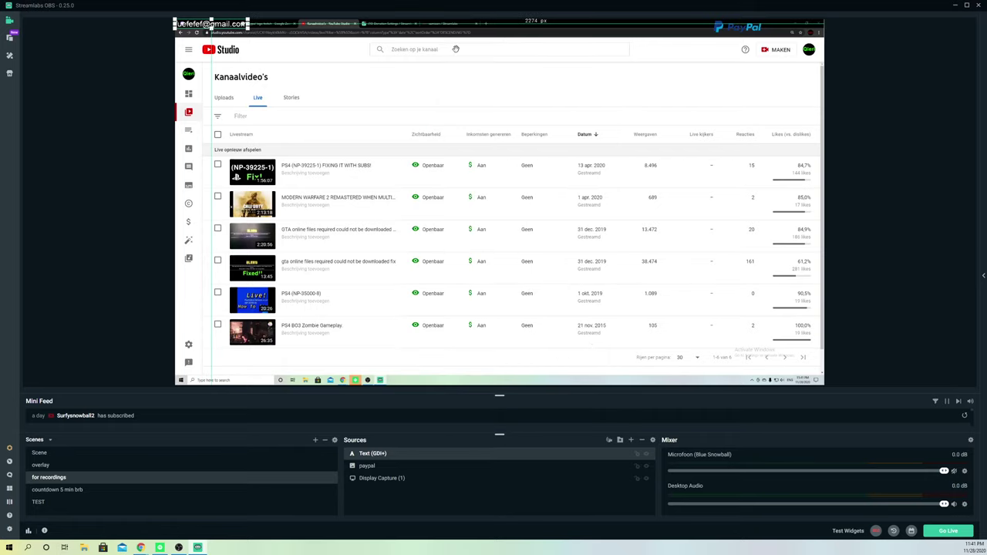
# Step: Move the e-mail text to the top-right near the PayPal logo and keep it selected
pyautogui.moveTo(231, 24); pyautogui.dragTo(754, 38)
pyautogui.rightClick(754, 39)
pyautogui.click(748, 39)
pyautogui.click(746, 40)
pyautogui.click(745, 37)
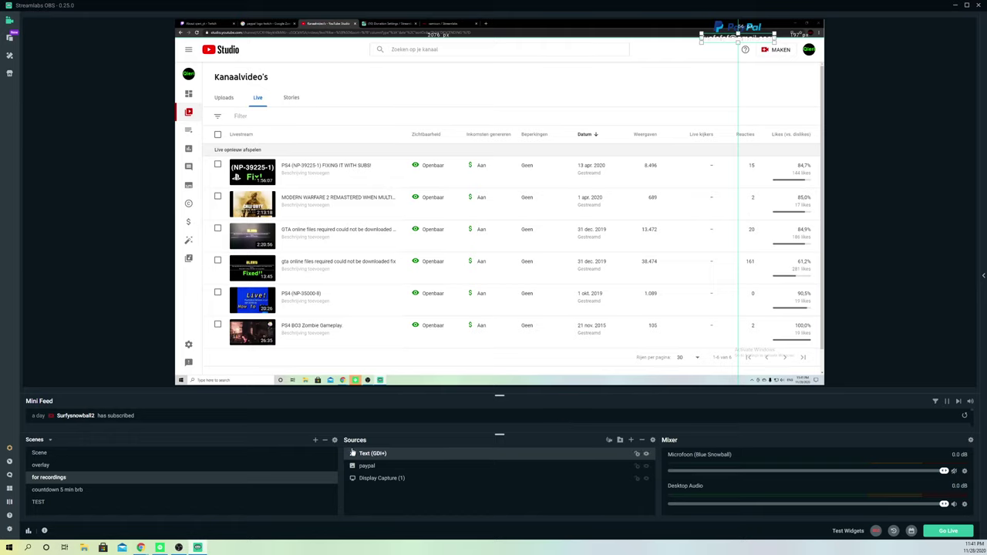
# Step: Change the e-mail text source's colour to red in its settings
pyautogui.doubleClick(379, 457)
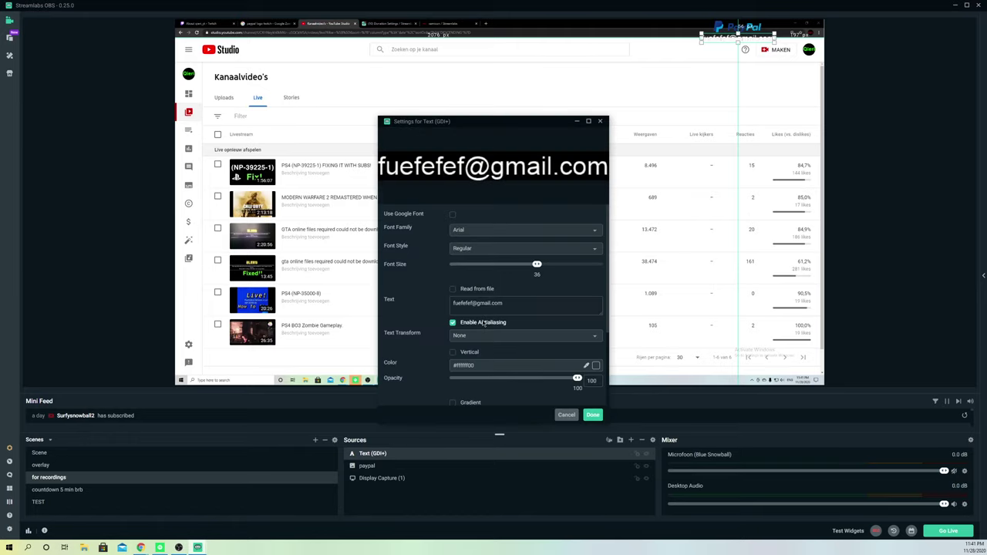
pyautogui.scroll(-1, 499, 333)
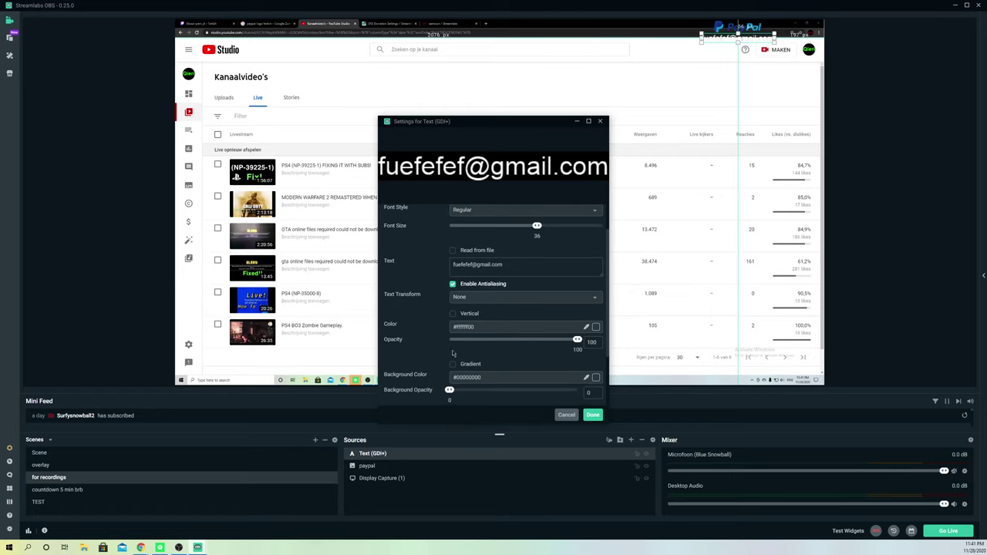
pyautogui.click(502, 330)
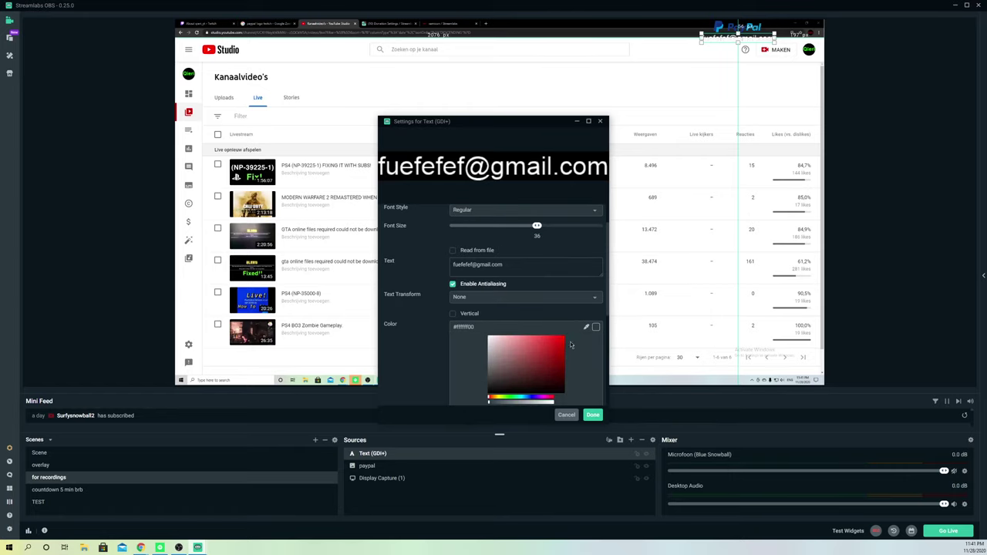
pyautogui.click(556, 341)
pyautogui.click(554, 343)
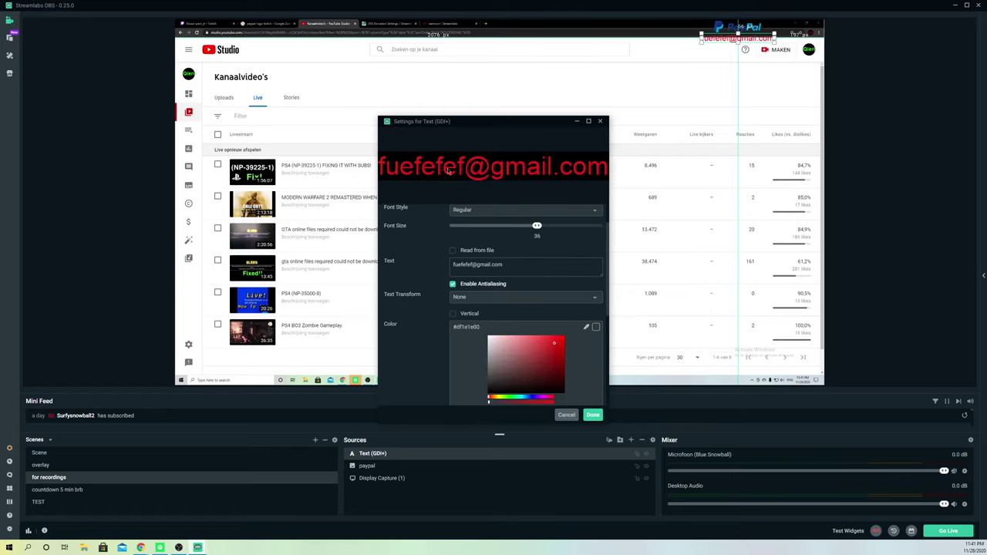
# Step: Raise the font size near maximum, then scale the text to fit under the PayPal logo
pyautogui.scroll(1, 546, 322)
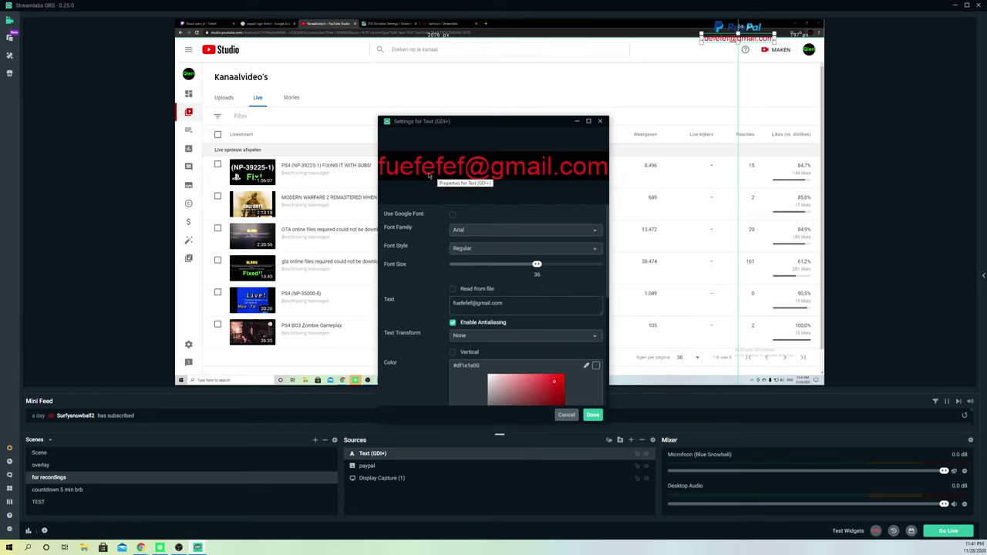
pyautogui.moveTo(536, 265); pyautogui.dragTo(452, 264)
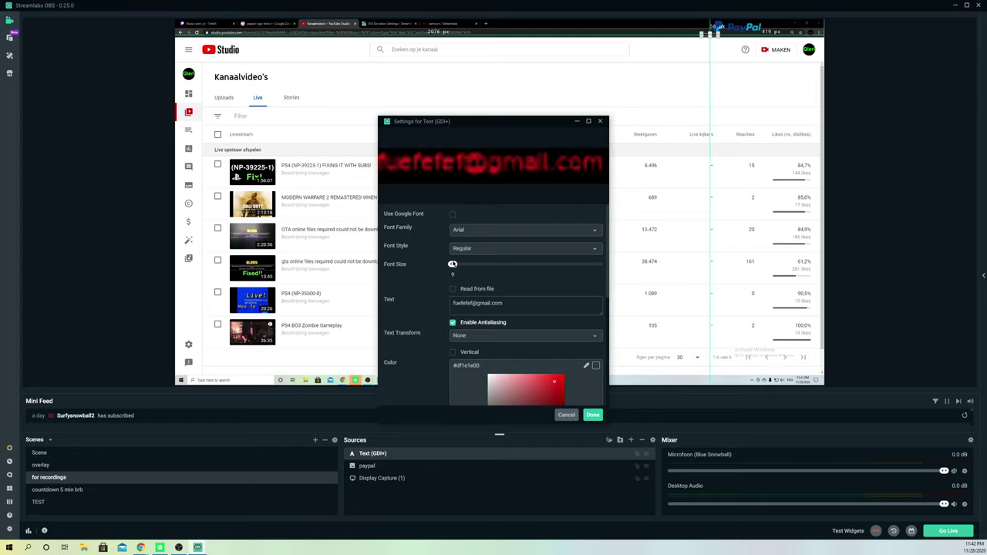
pyautogui.moveTo(453, 263); pyautogui.dragTo(586, 270)
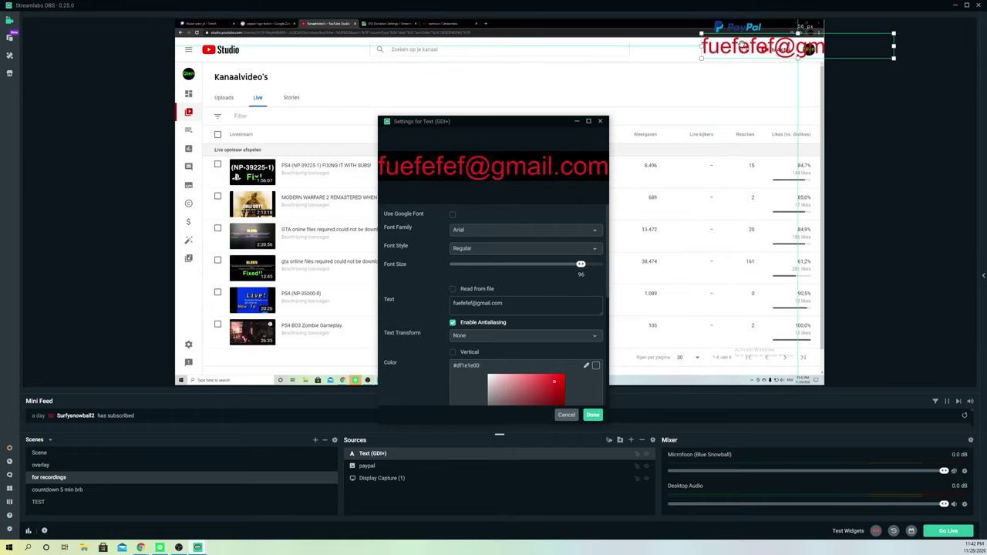
pyautogui.click(592, 414)
pyautogui.moveTo(806, 62); pyautogui.dragTo(755, 44)
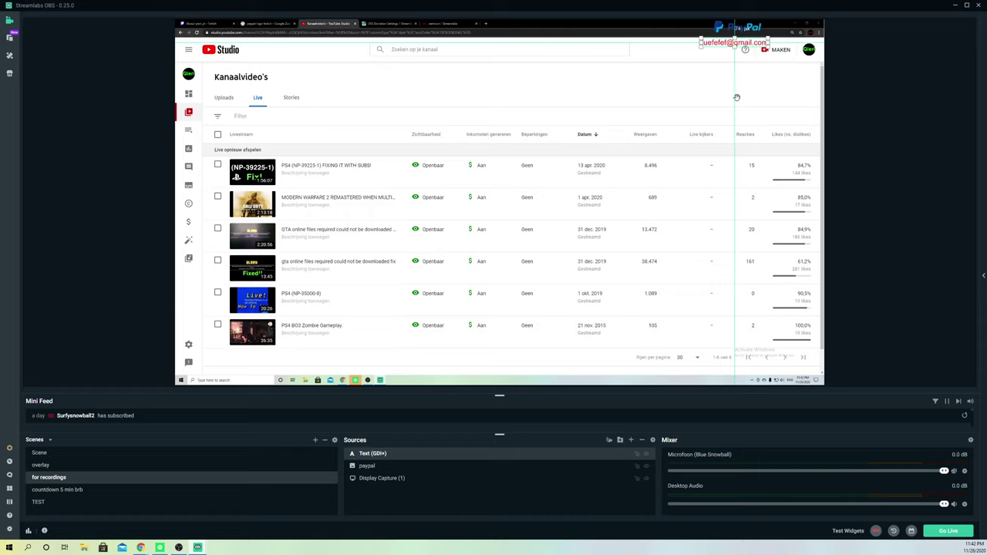
# Step: Reselect the e-mail text source and switch the captured browser to the Twitch channel's About page
pyautogui.click(690, 119)
pyautogui.click(707, 43)
pyautogui.moveTo(287, 171)
pyautogui.click(205, 23)
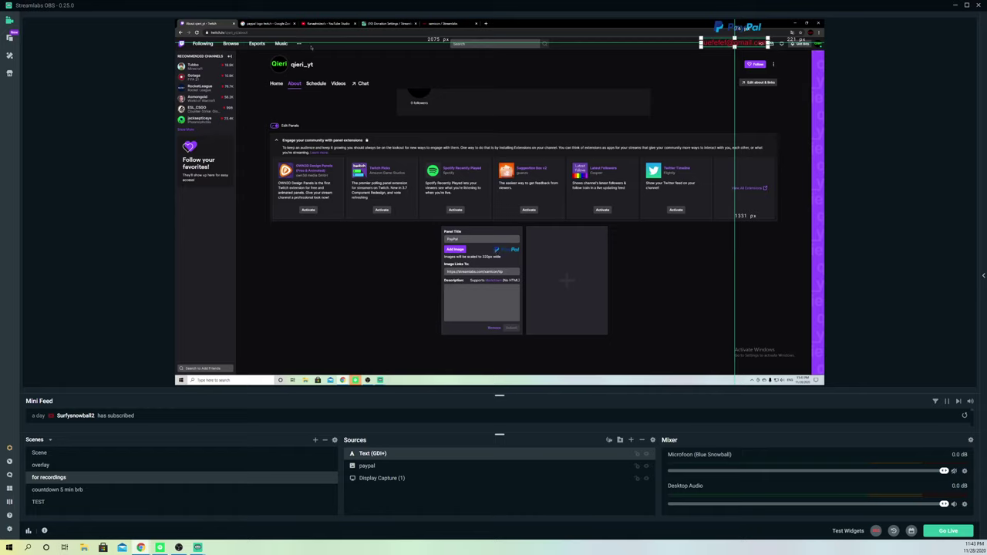
# Step: Switch to the Streamlabs Donation Settings tab listing the connected PayPal method
pyautogui.click(381, 24)
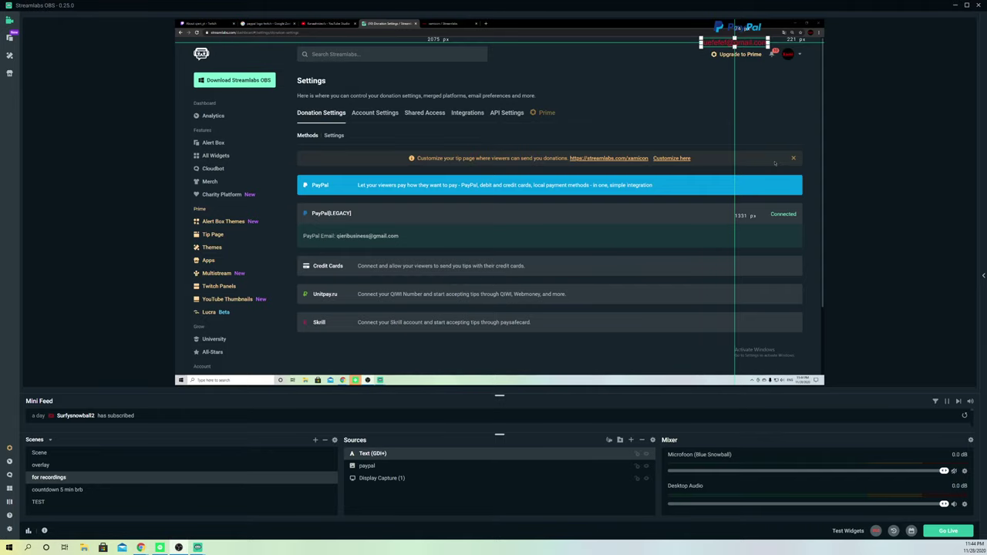
# Step: Switch to the Google Images tab showing 'paypal logo twitch' results
pyautogui.click(270, 23)
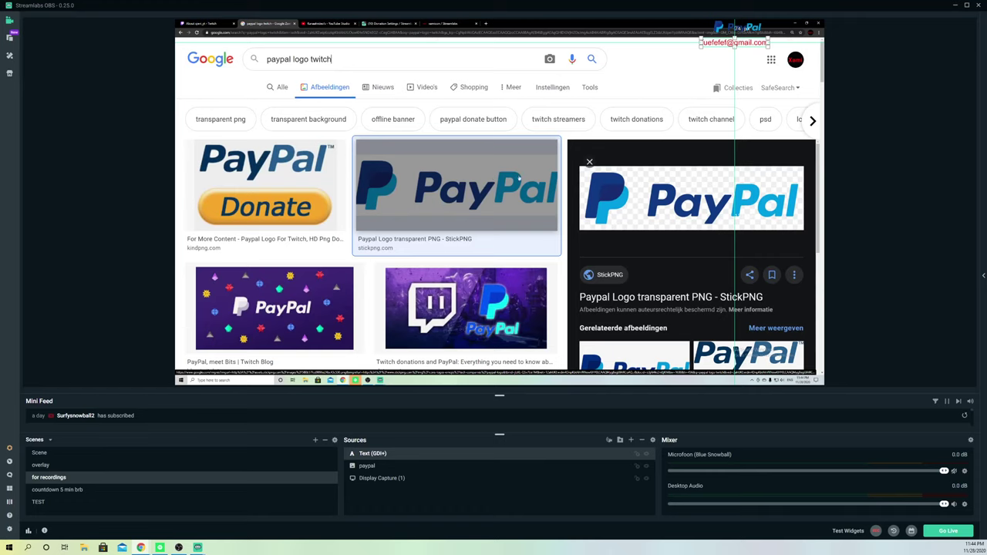
# Step: Search Google Images for 'visa logo png' and preview the first Visa logo result
pyautogui.scroll(-1, 455, 202)
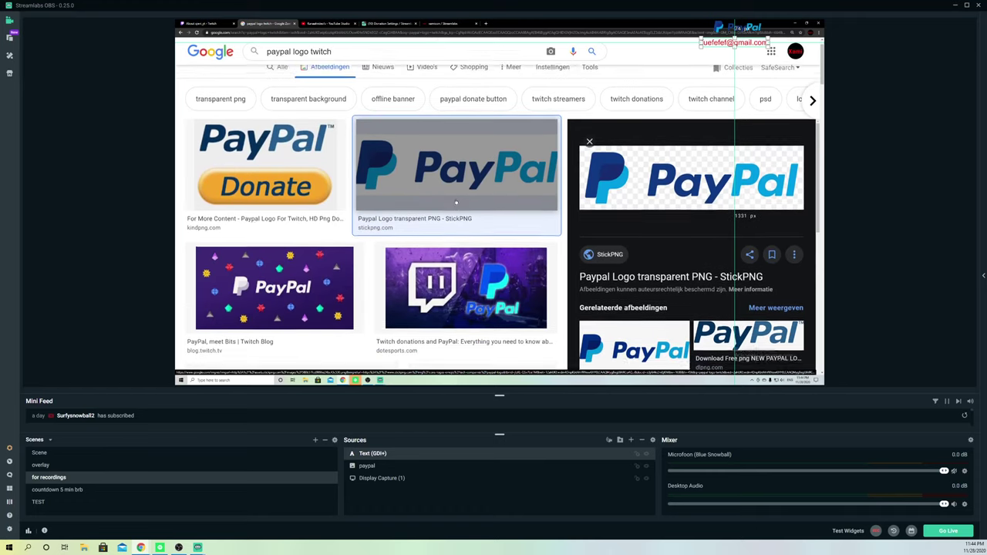
pyautogui.scroll(1, 455, 202)
pyautogui.moveTo(339, 59); pyautogui.dragTo(239, 55)
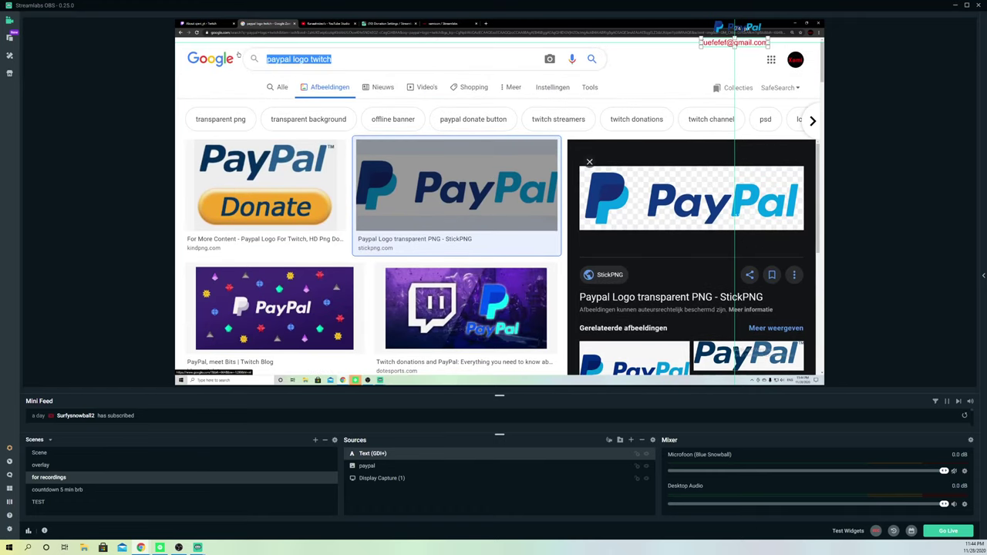
pyautogui.press('BackSpace')
pyautogui.write('visa')
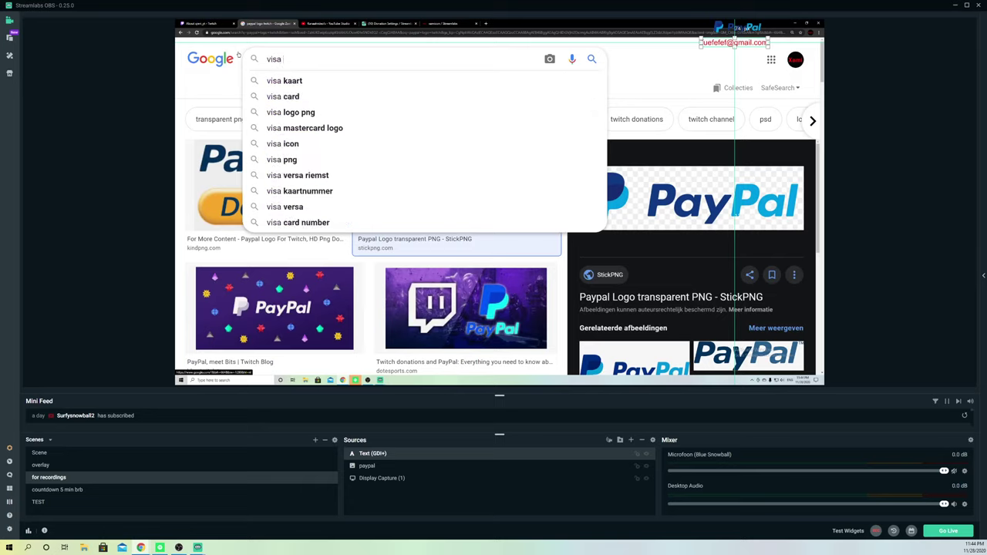
pyautogui.click(318, 113)
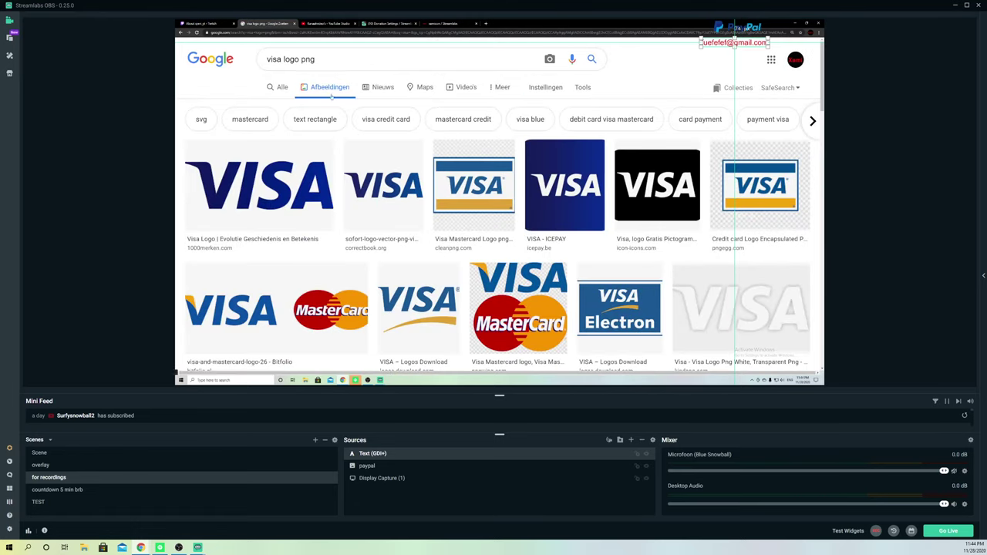
pyautogui.click(260, 185)
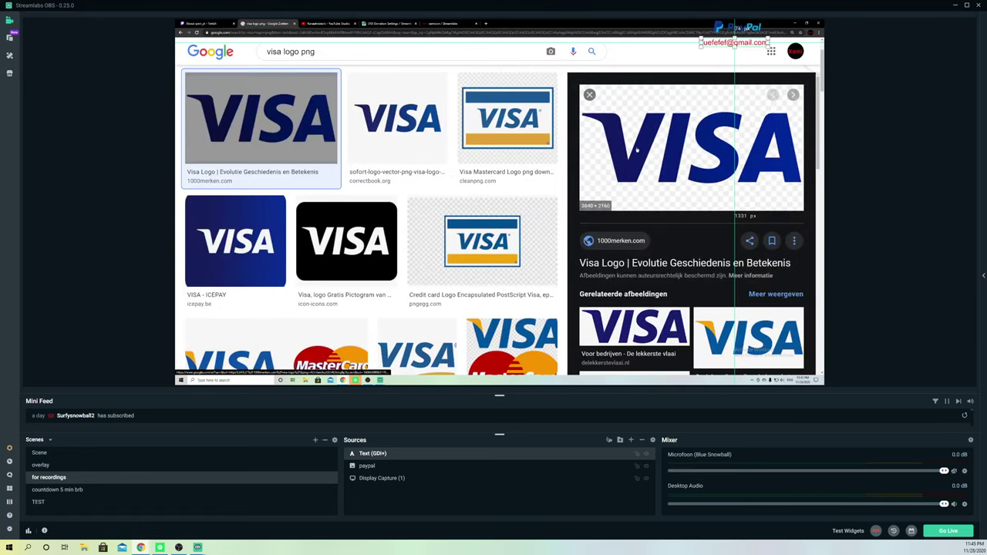